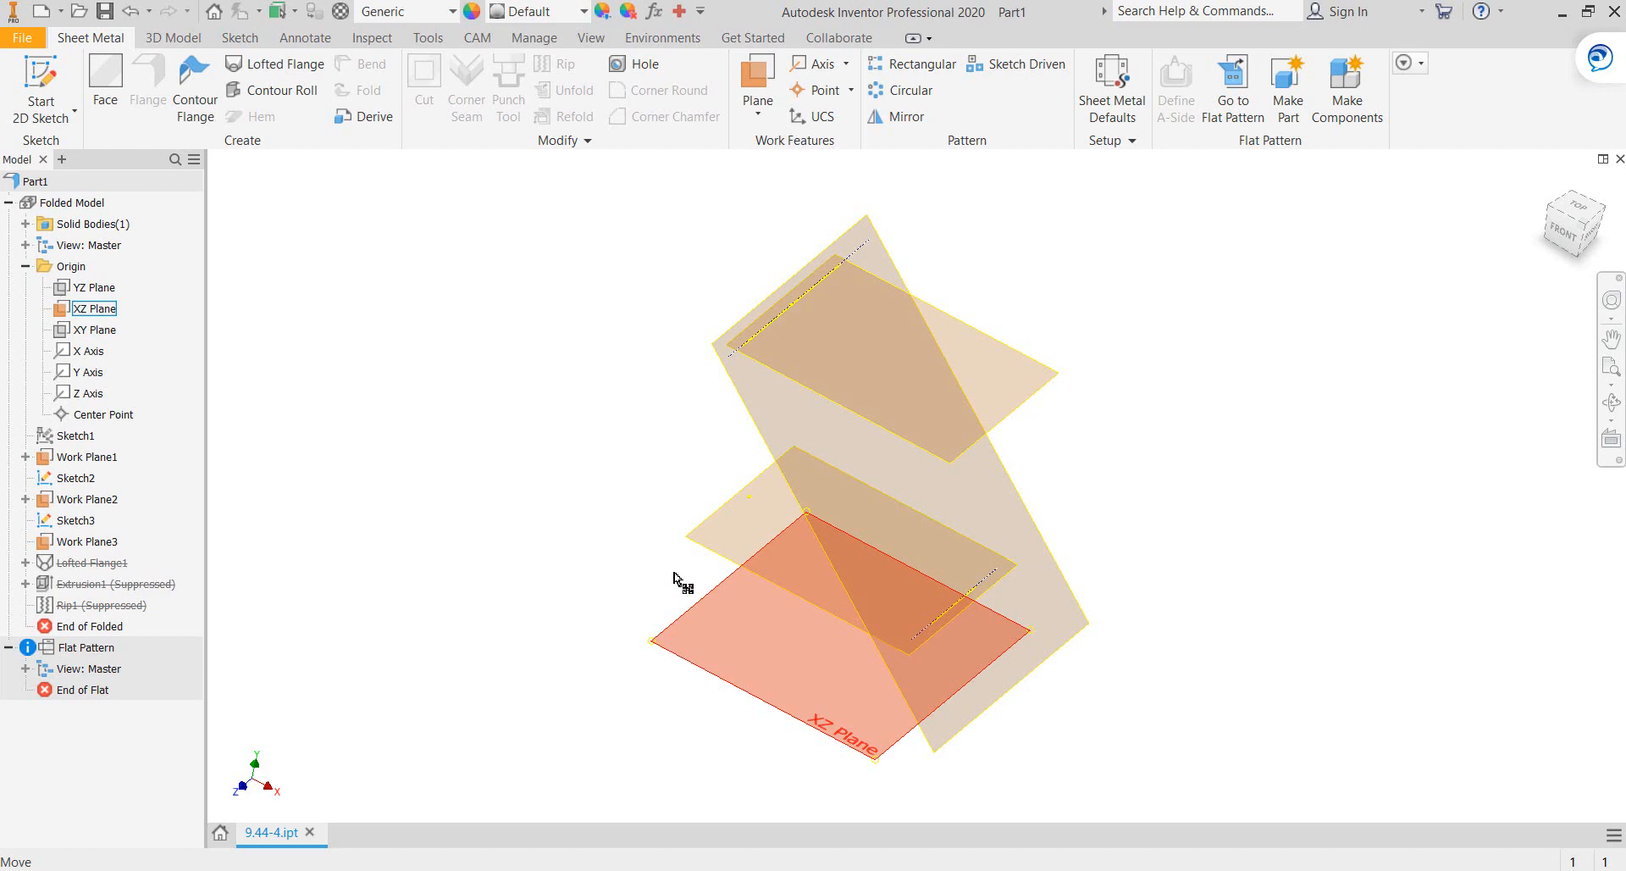
Examine the base XZ plane, Work Plane1, Work Plane2 and the inclined work plane from the front
{"action": "left_click", "coordinate": [1562, 243]}
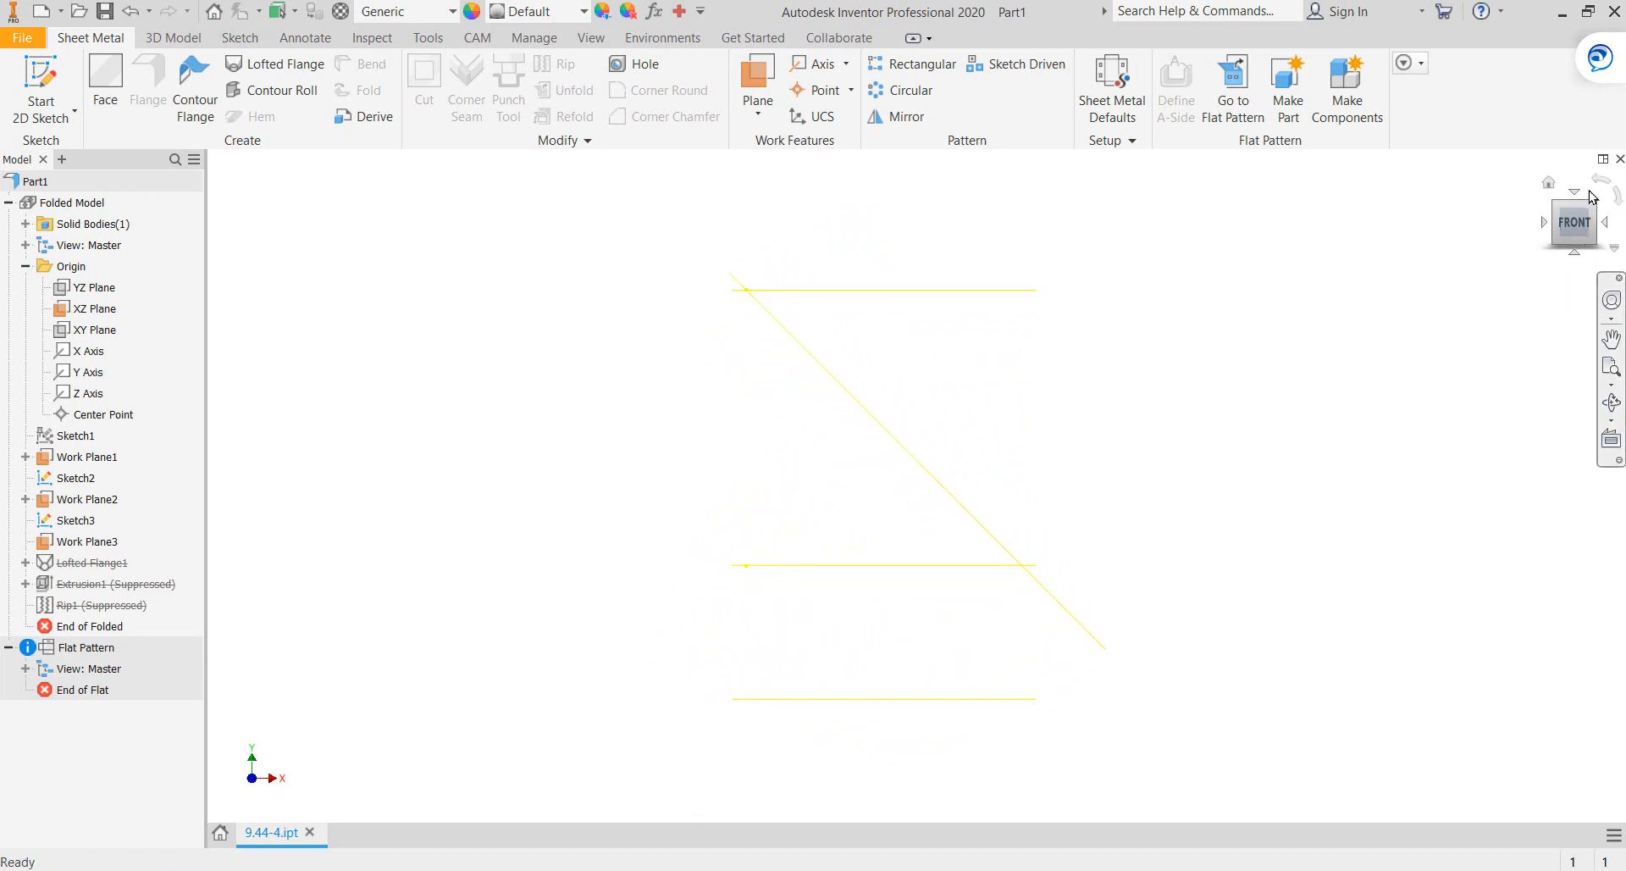
{"action": "left_click_drag", "start_coordinate": [1590, 193], "coordinate": [1582, 210]}
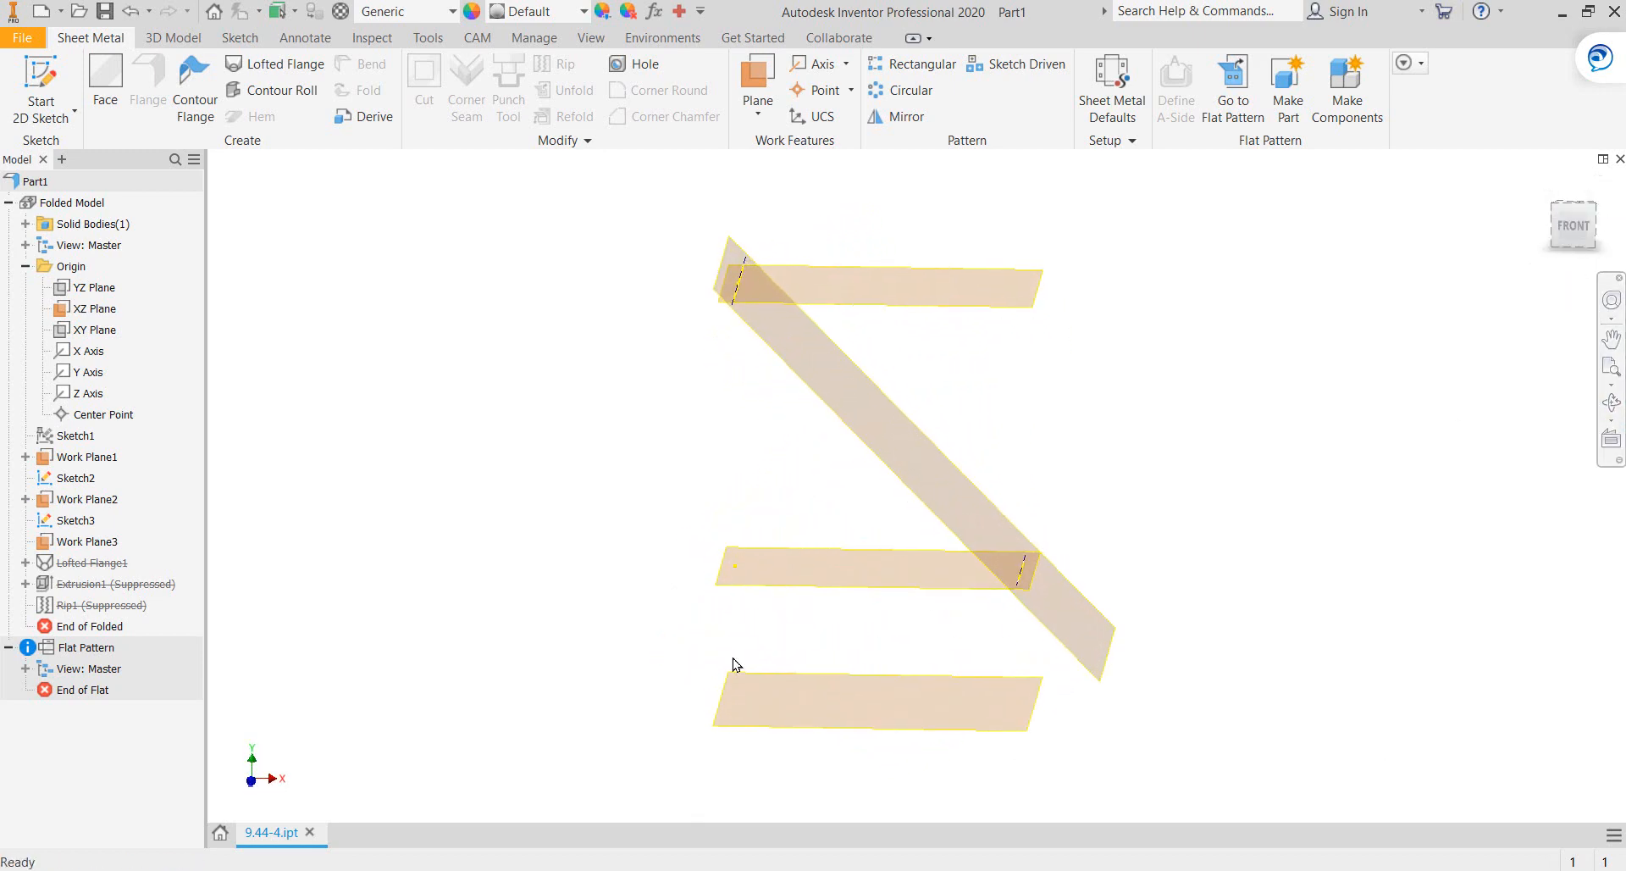
{"action": "left_click", "coordinate": [769, 591]}
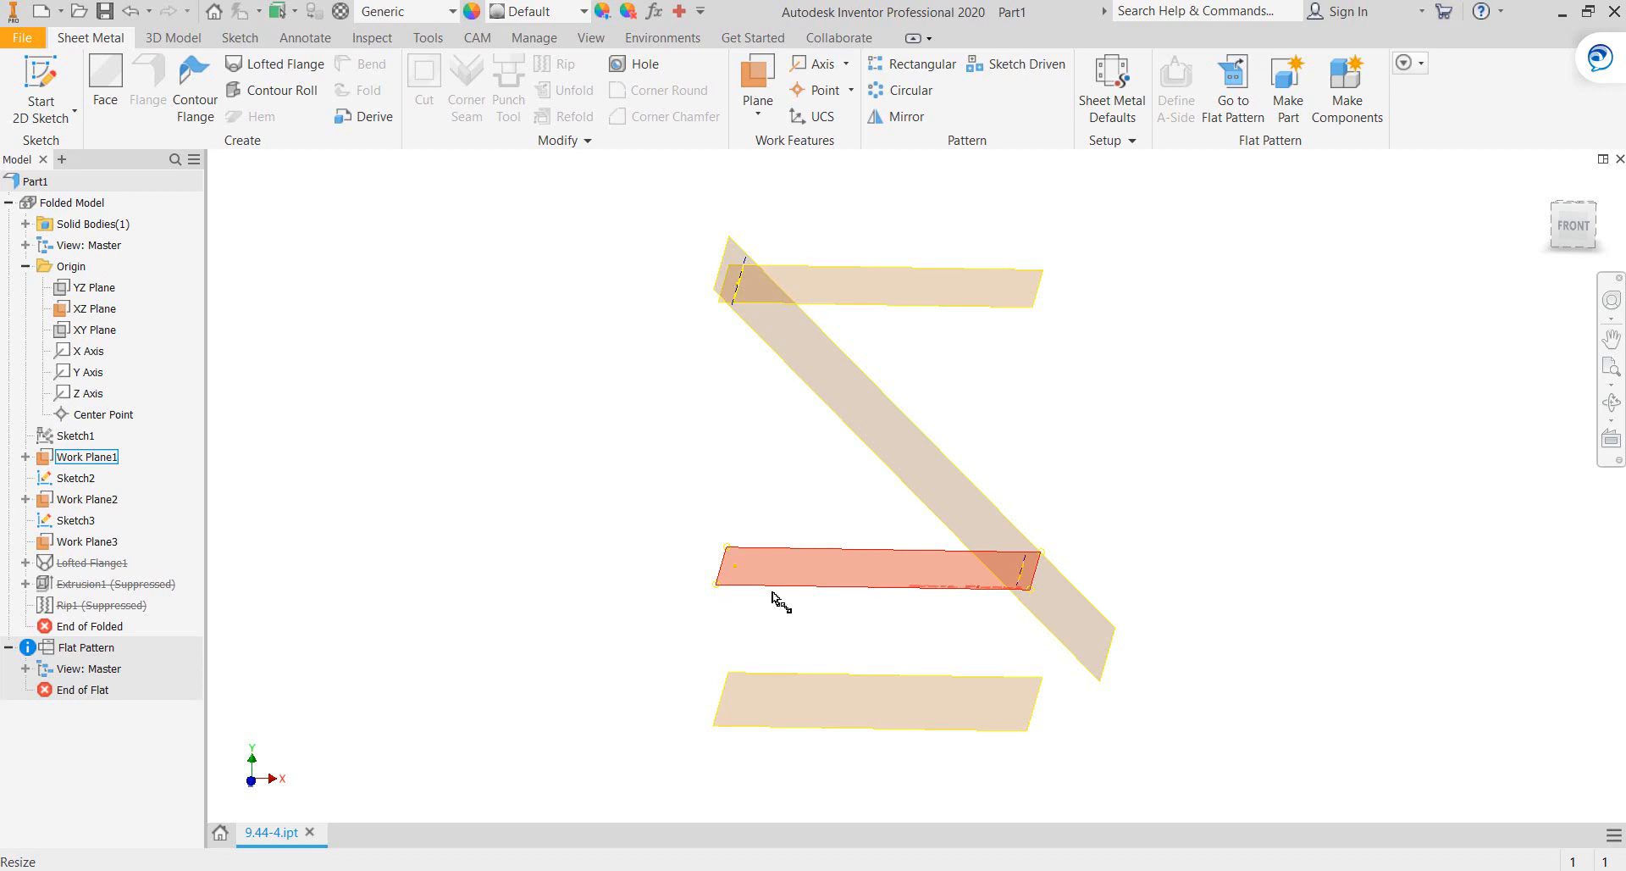
{"action": "left_click", "coordinate": [772, 596]}
{"action": "left_click", "coordinate": [1004, 306]}
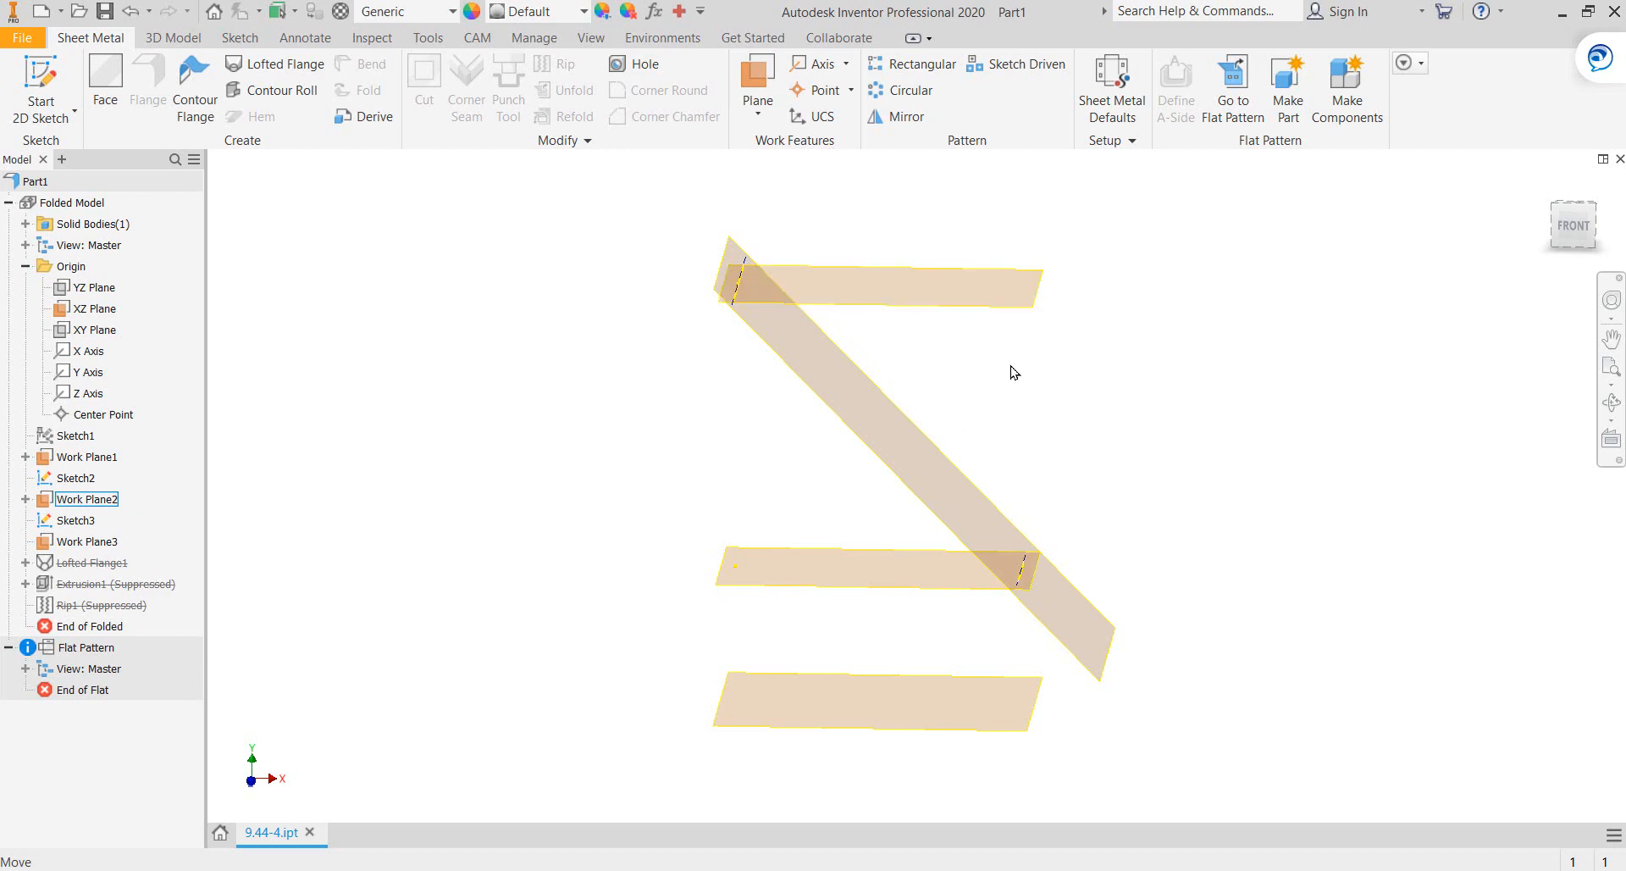
{"action": "left_click", "coordinate": [852, 729]}
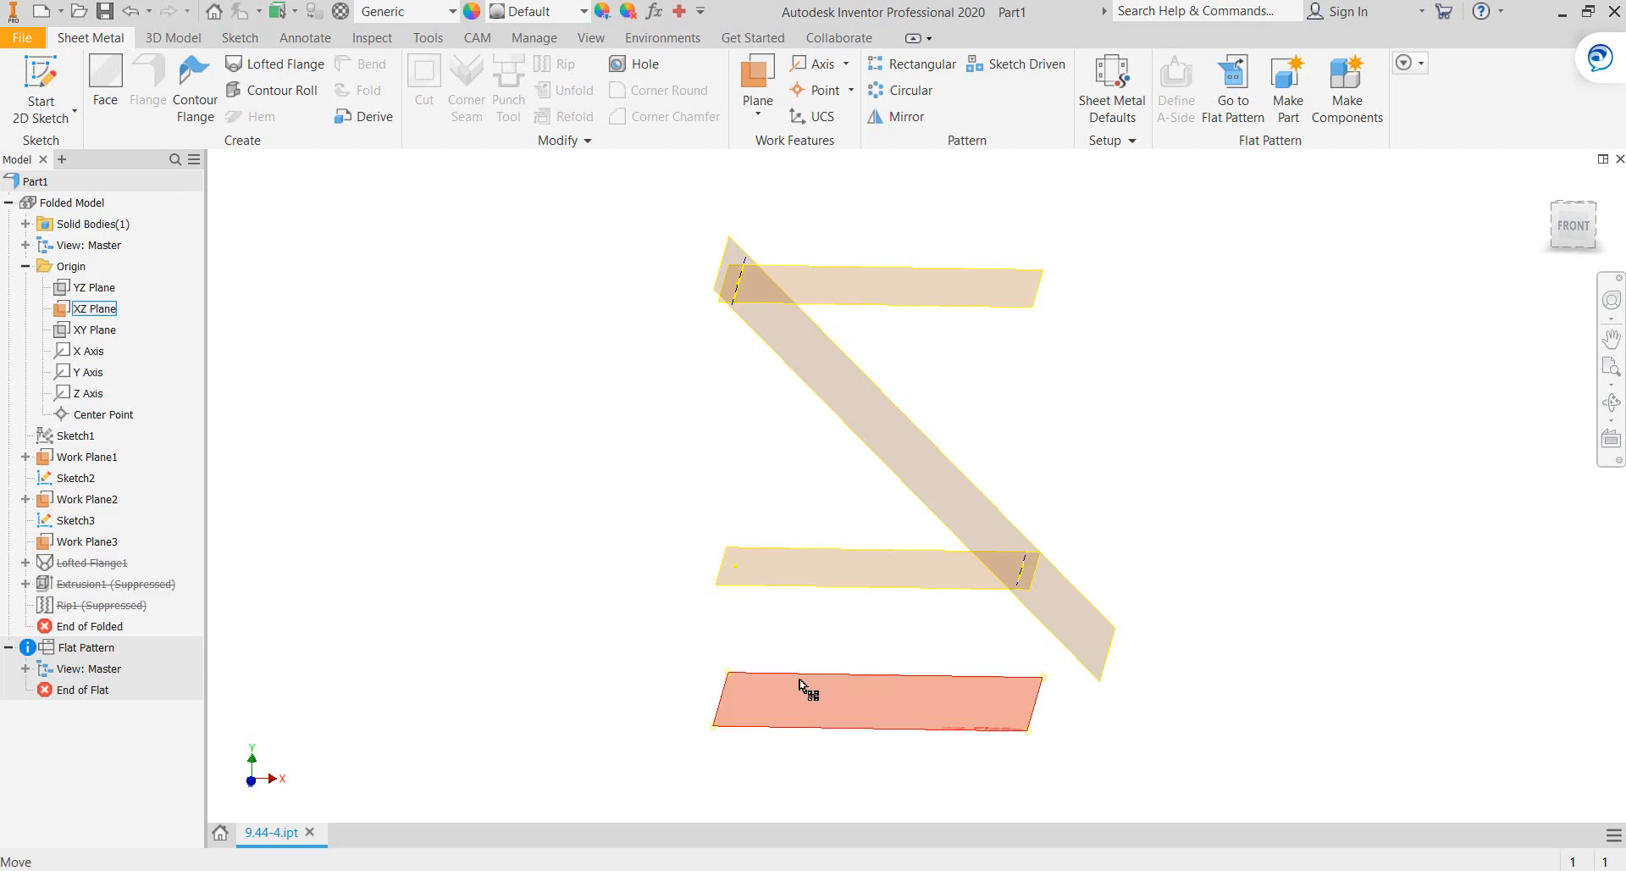
{"action": "key", "text": "Escape"}
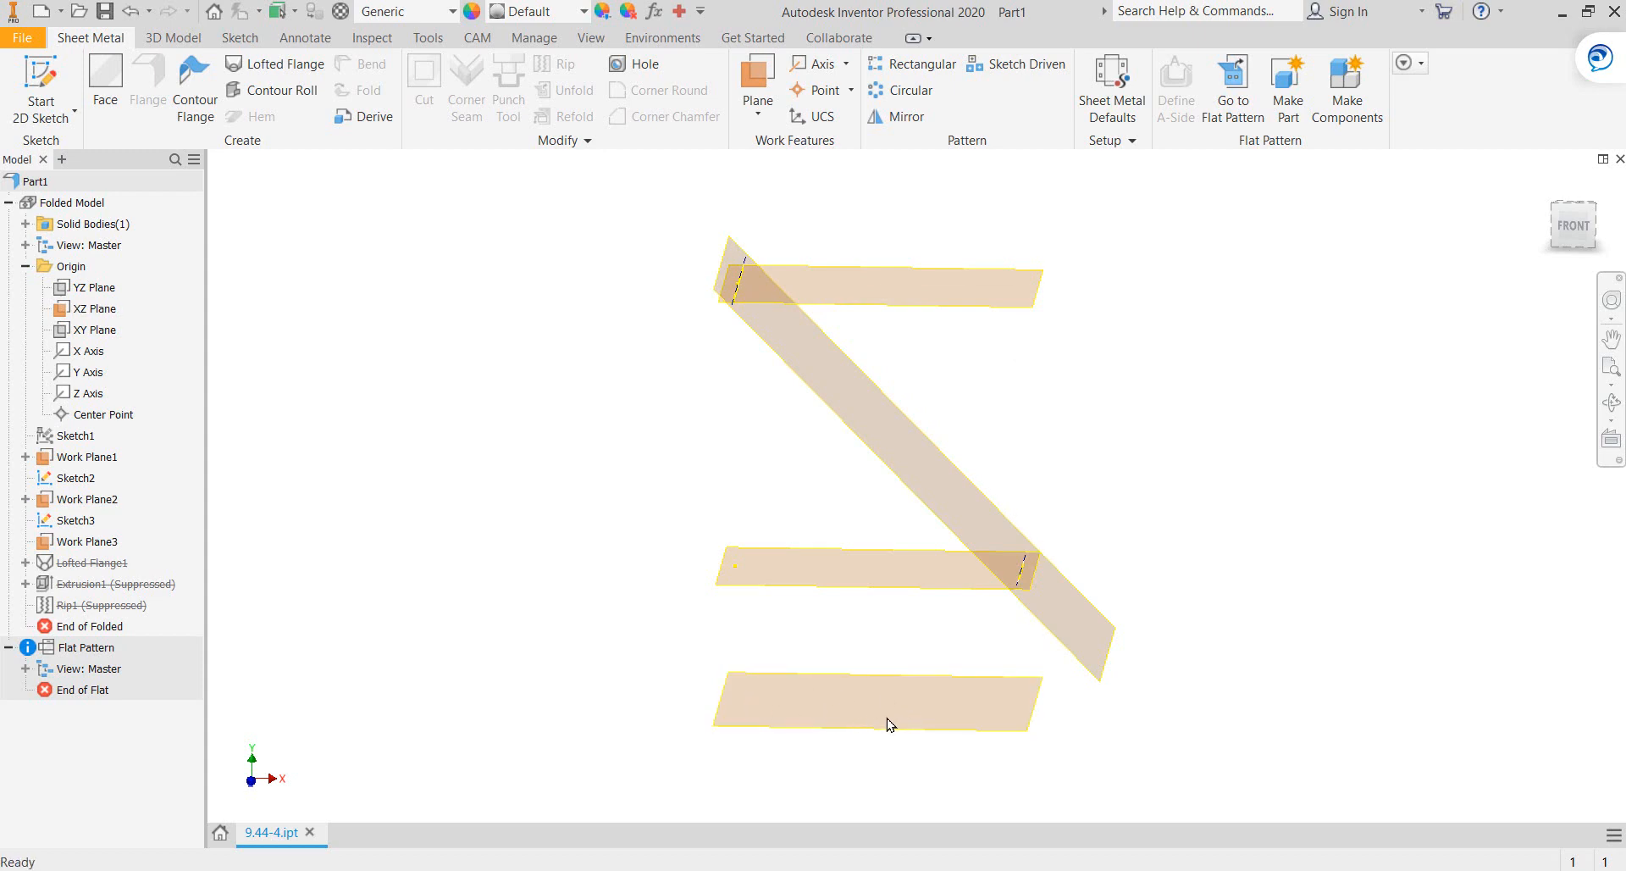
{"action": "left_click", "coordinate": [816, 580]}
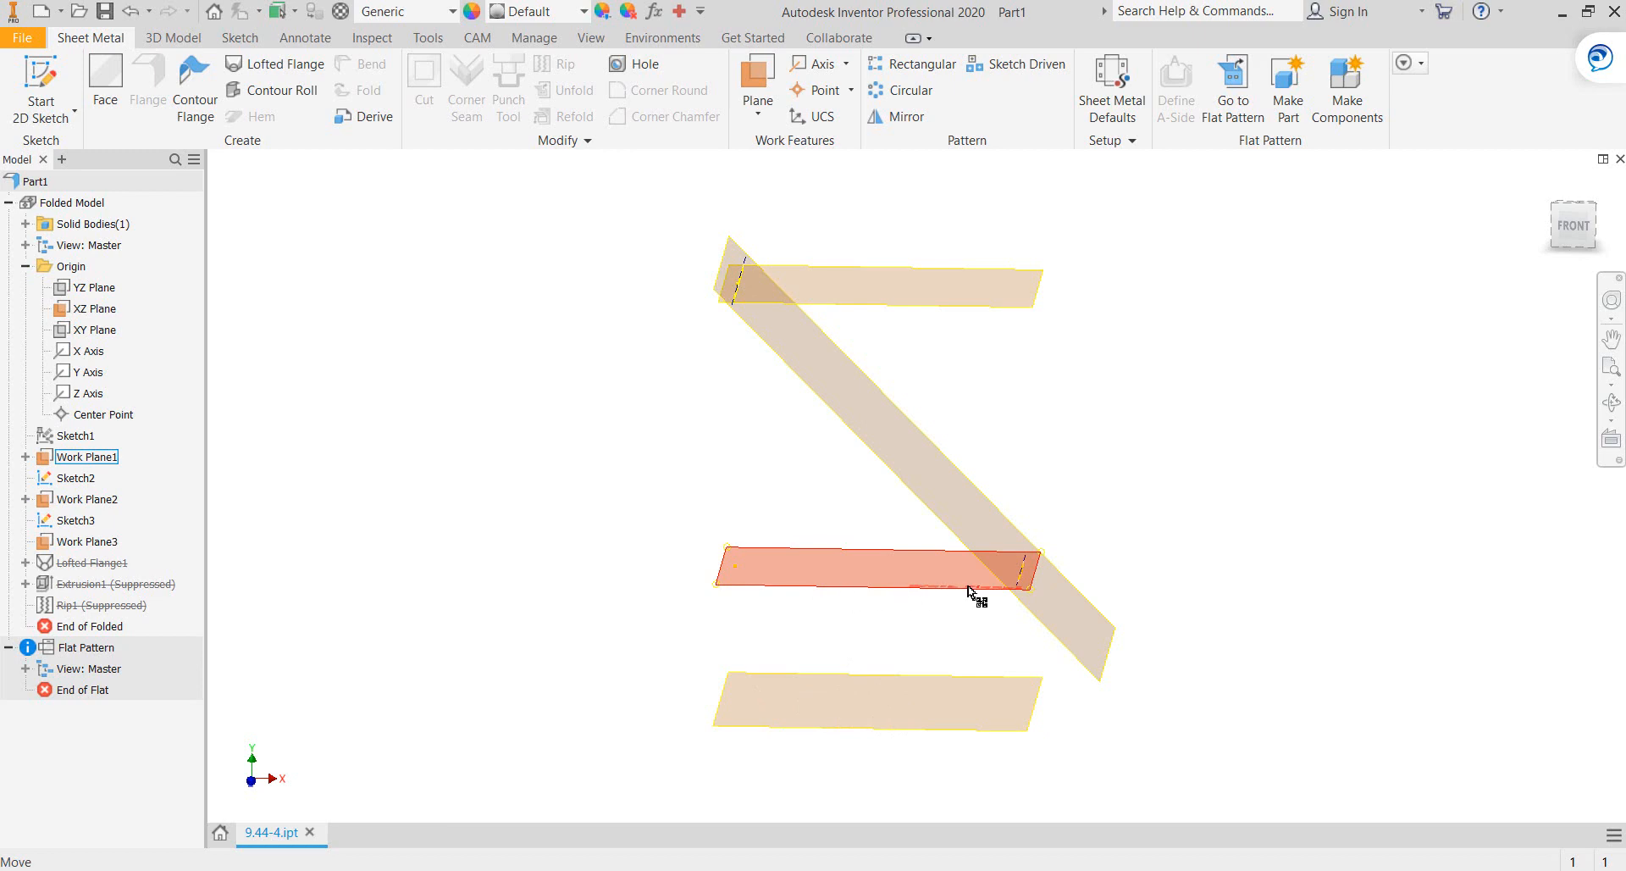
{"action": "key", "text": "Escape"}
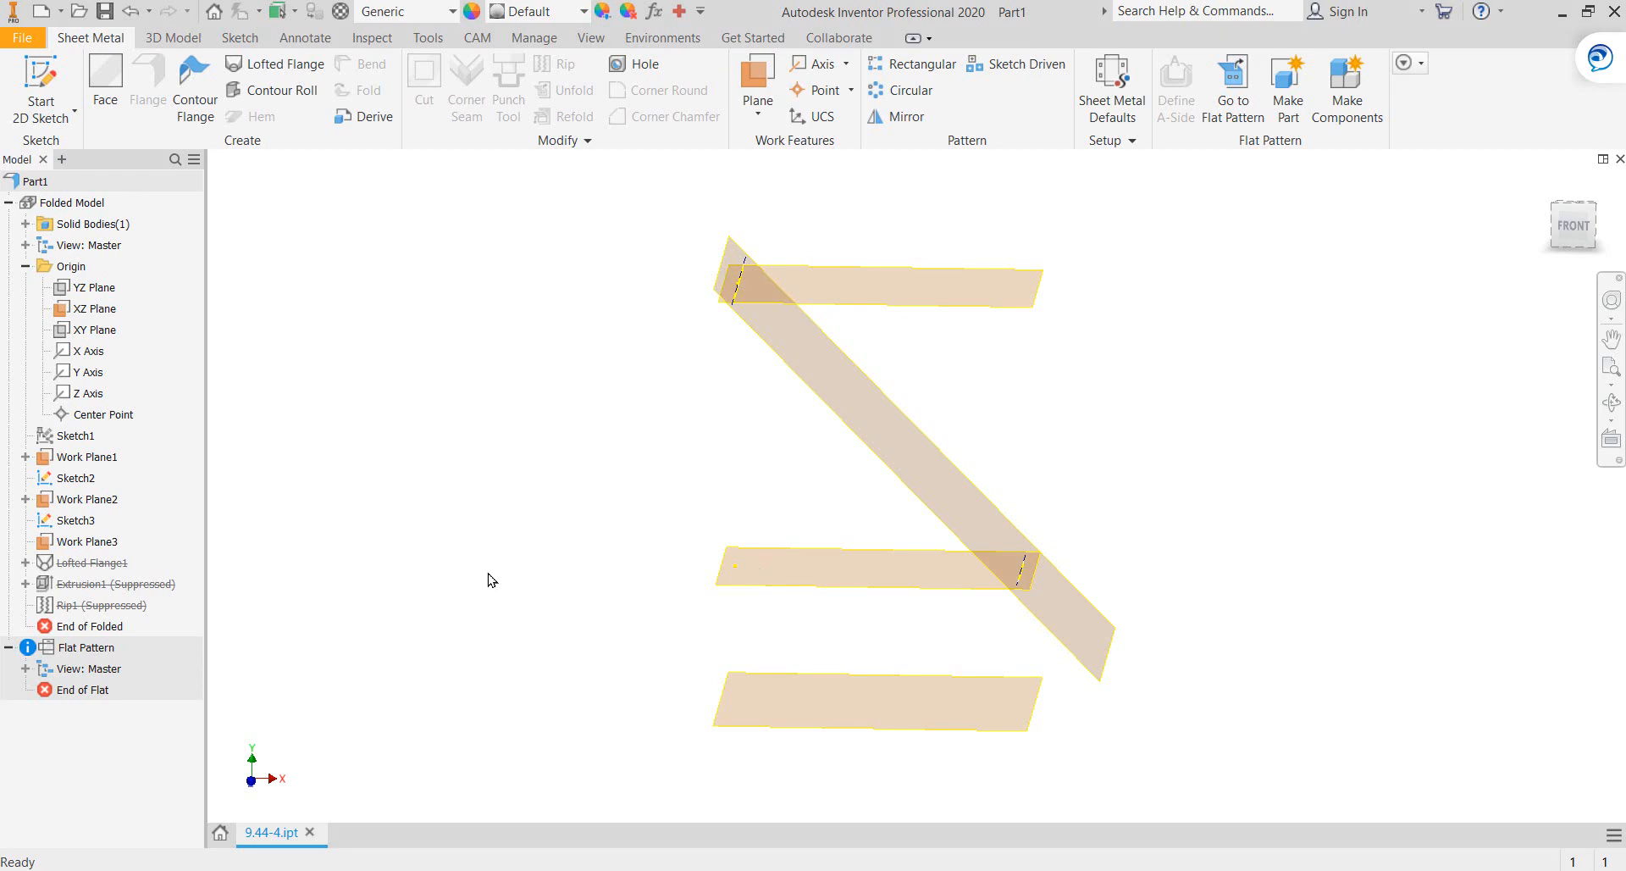
Open Sketch2 on Work Plane1, inspect its vertical line up close, and finish the sketch
{"action": "right_click", "coordinate": [93, 457]}
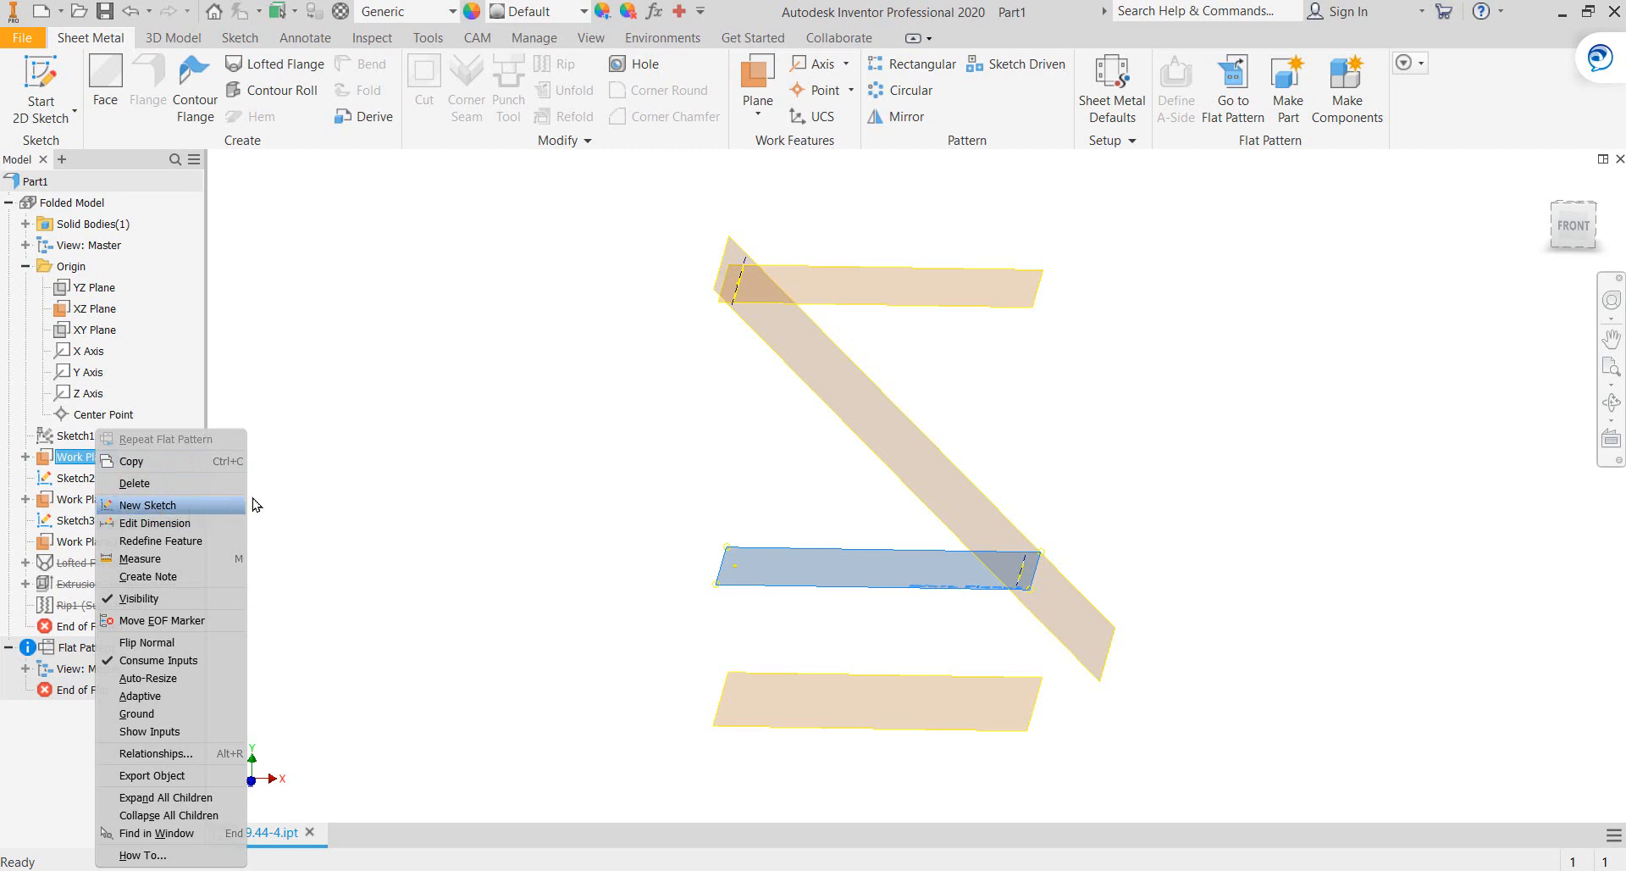
{"action": "left_click", "coordinate": [338, 489]}
{"action": "right_click", "coordinate": [93, 487]}
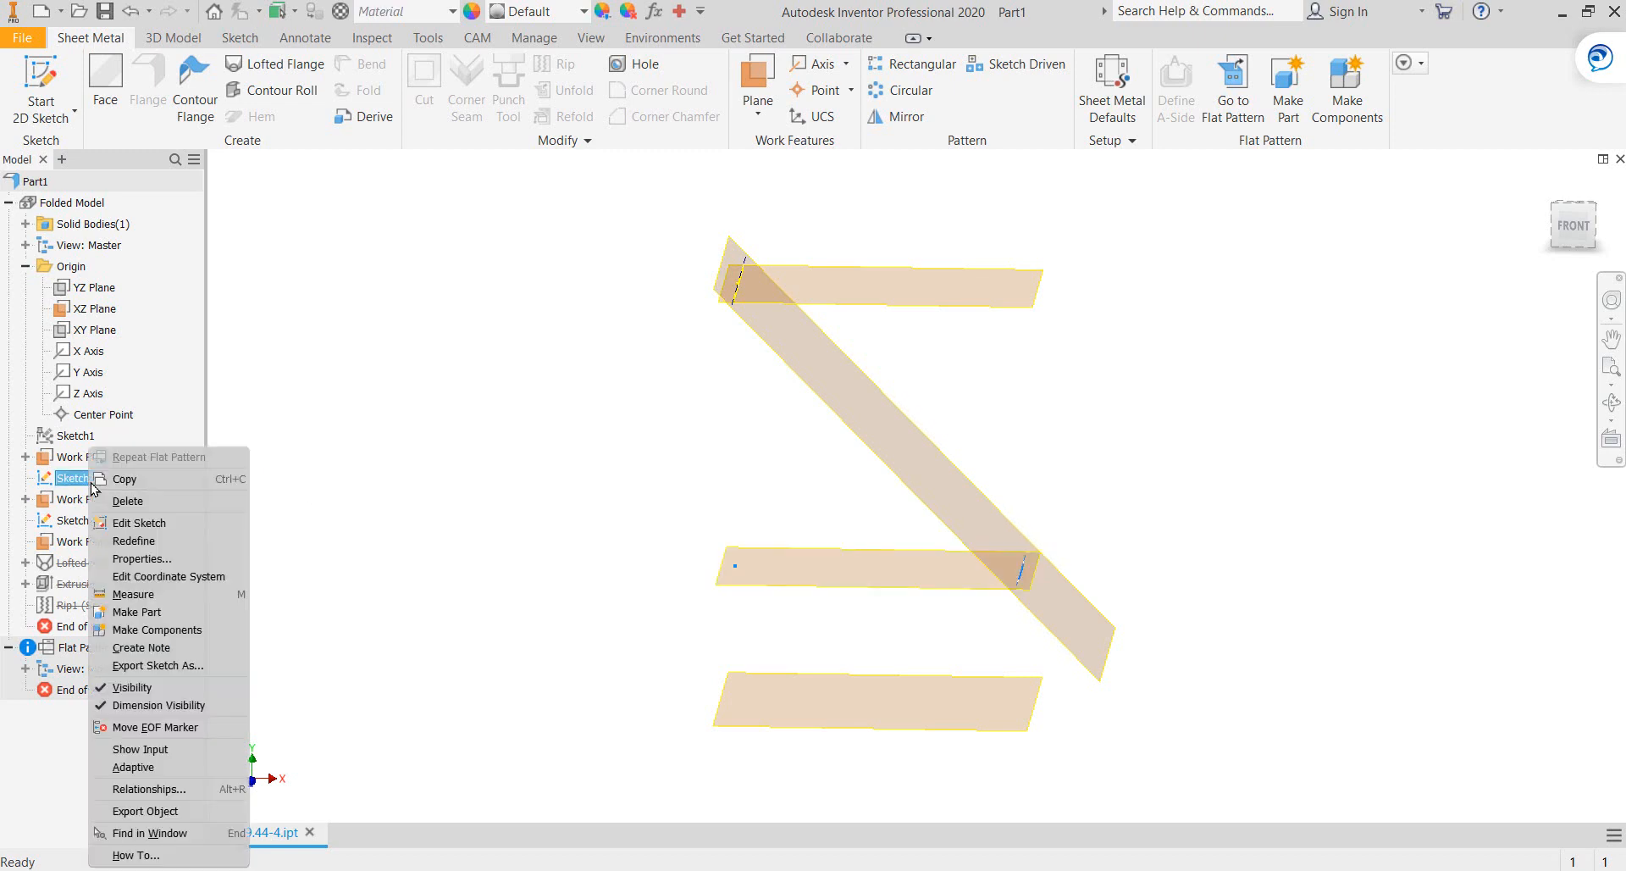
{"action": "left_click", "coordinate": [149, 520]}
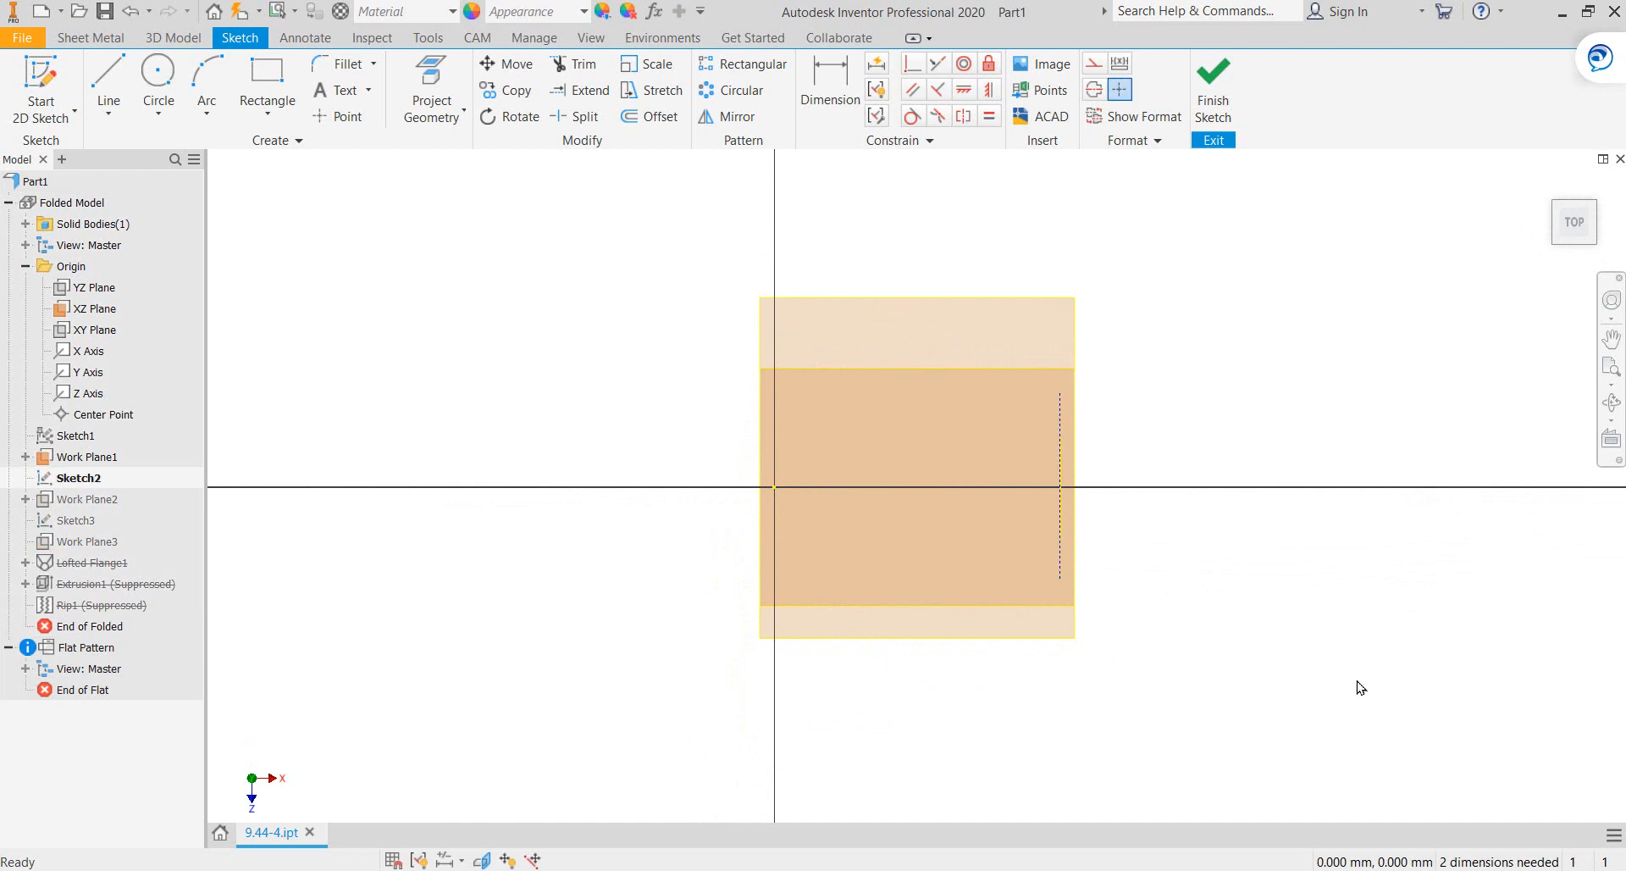
{"action": "scroll", "coordinate": [1120, 538], "scroll_direction": "down", "scroll_amount": 3}
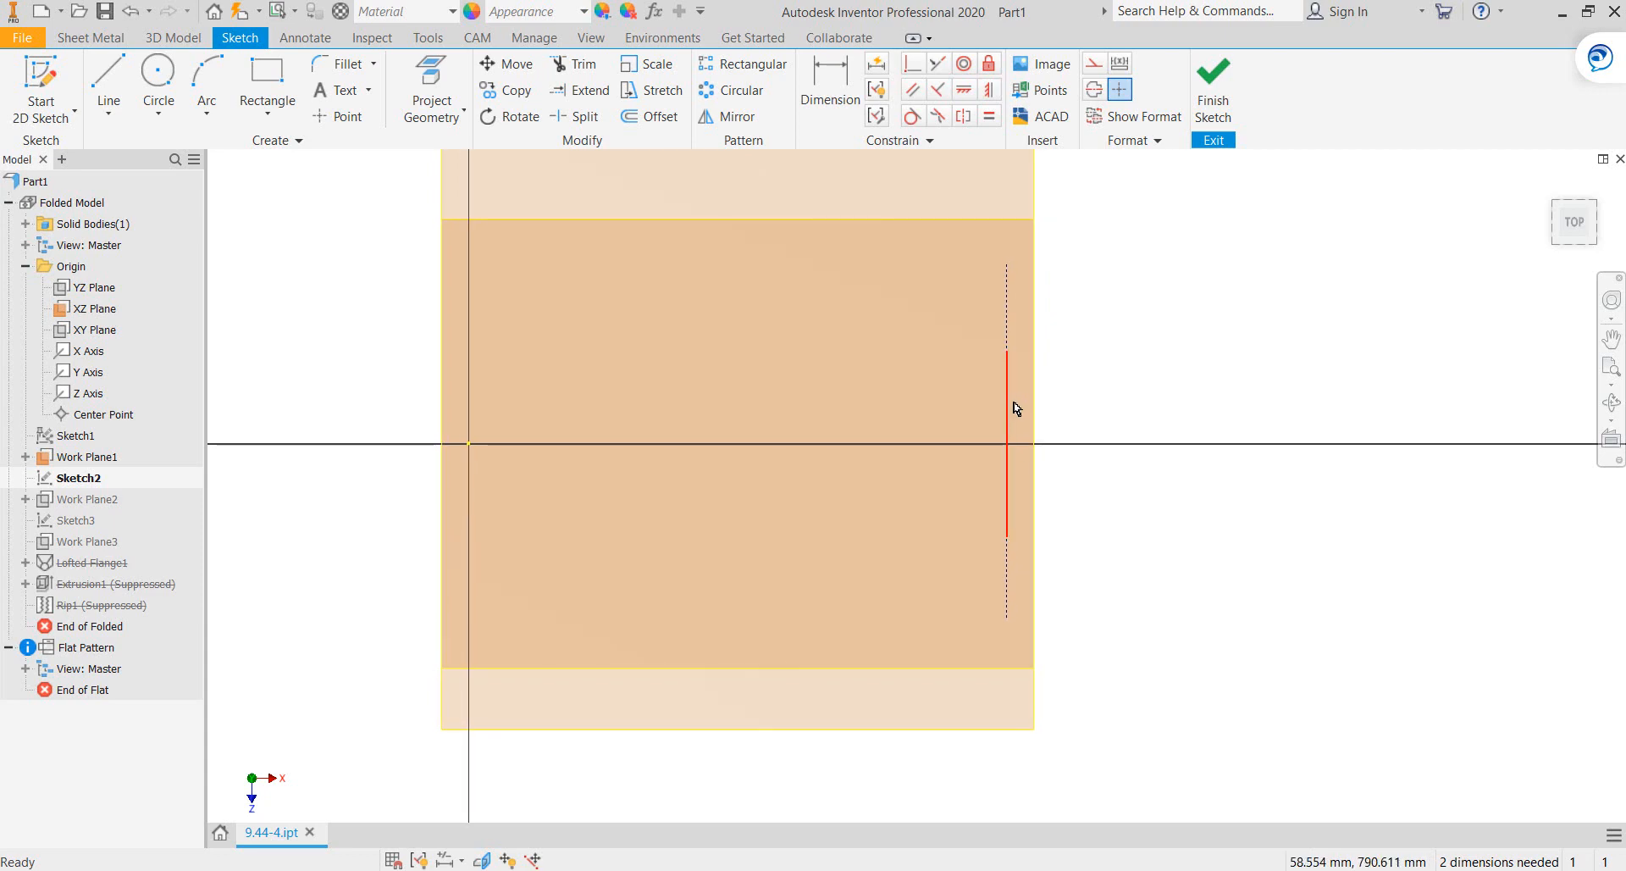
{"action": "left_click", "coordinate": [1213, 84]}
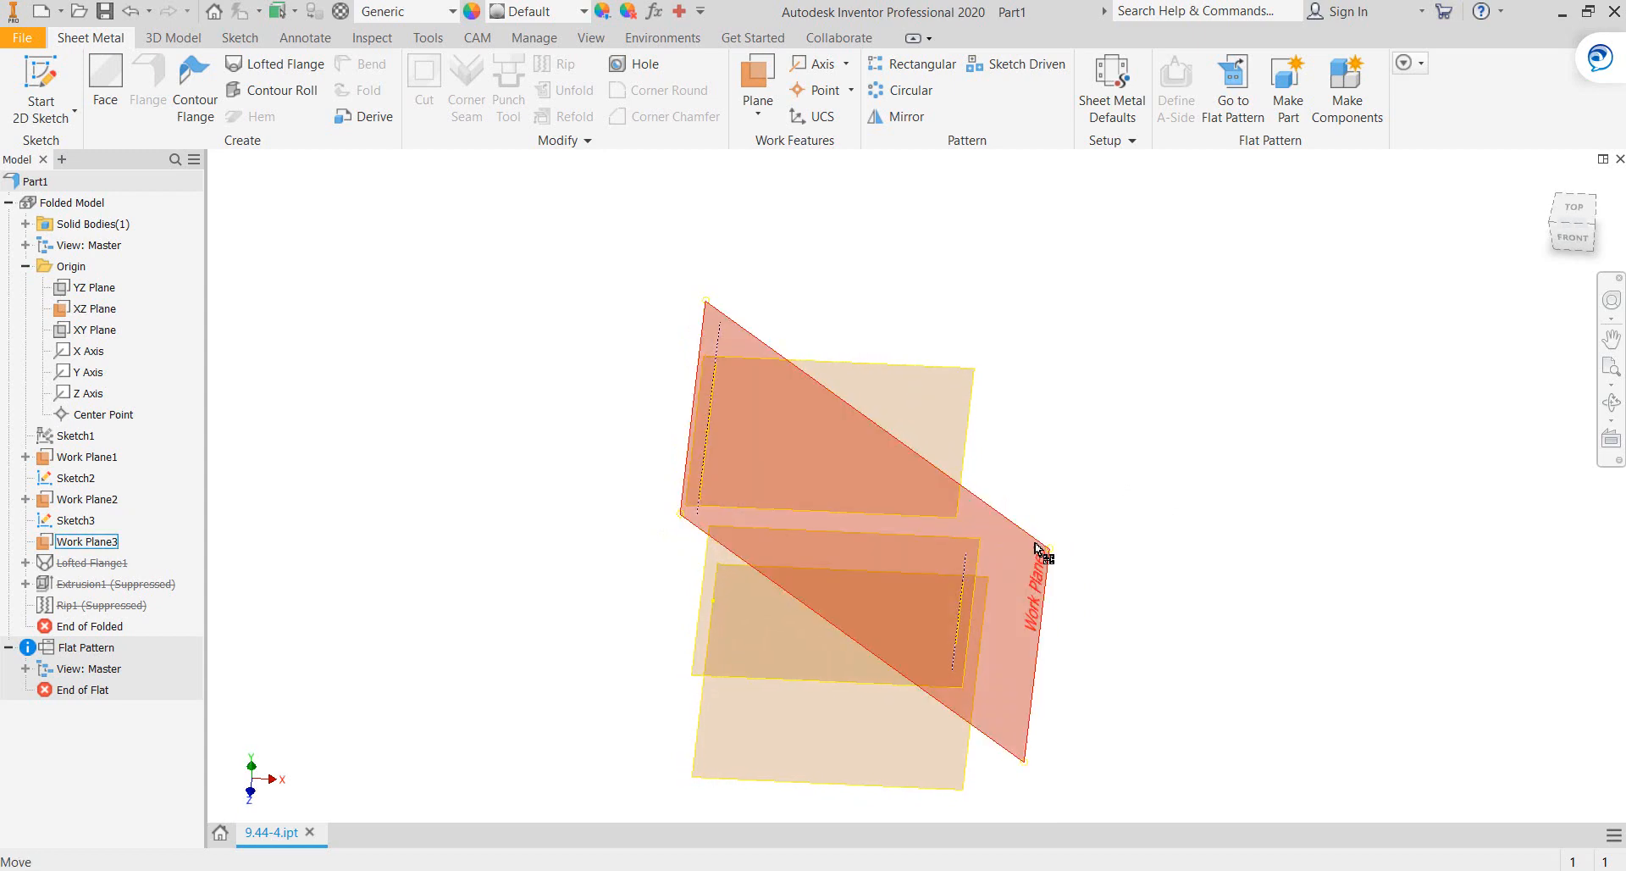
{"action": "left_click", "coordinate": [759, 108]}
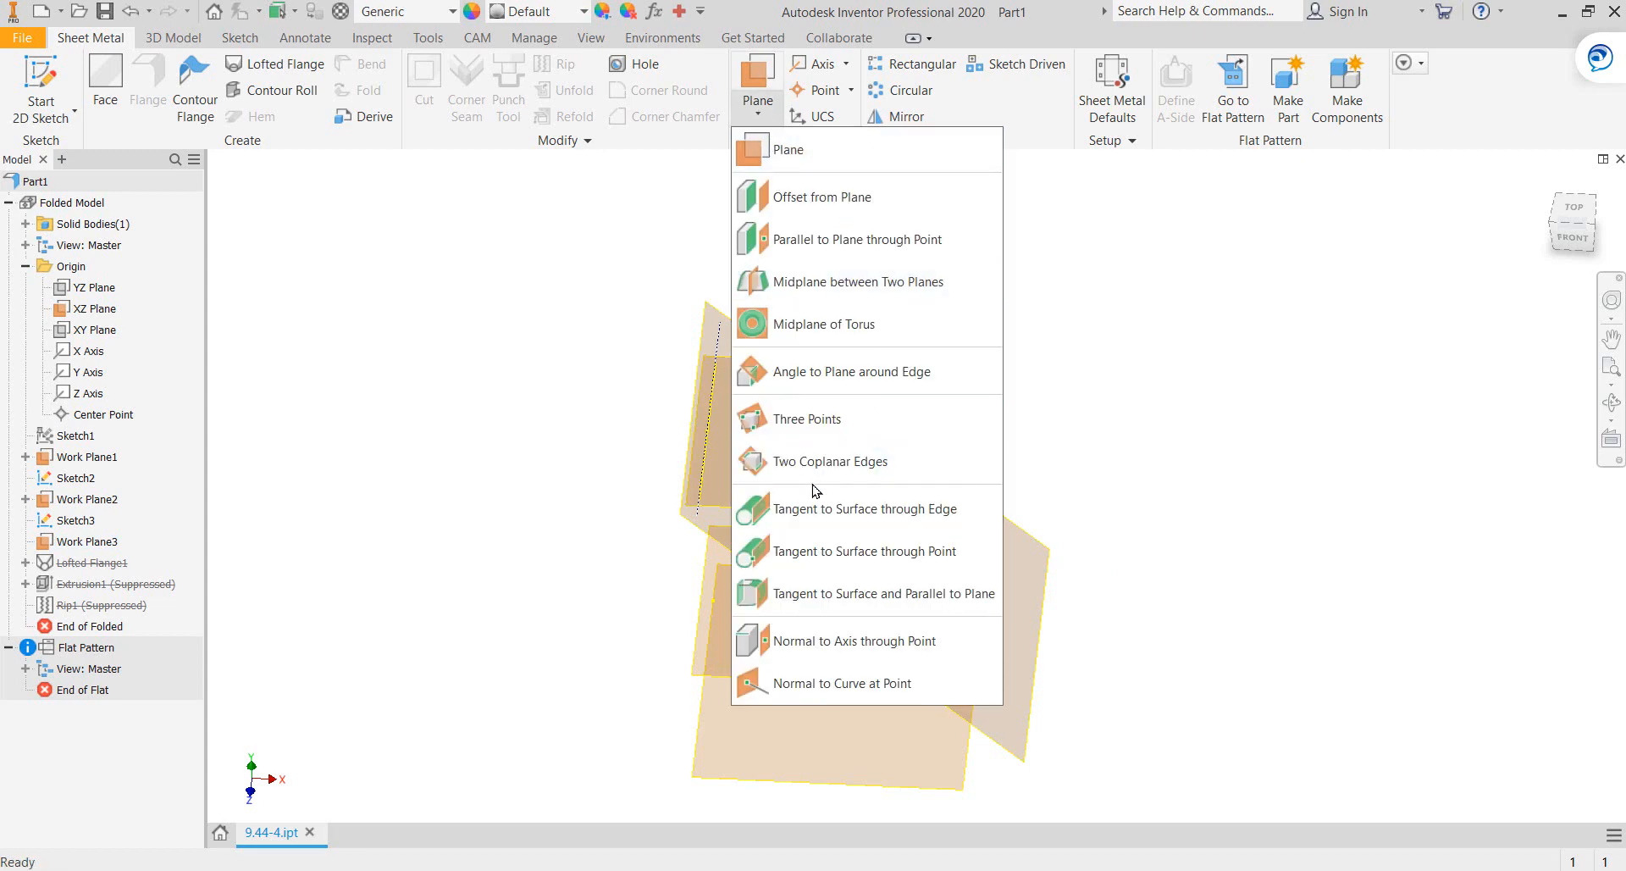
{"action": "left_click", "coordinate": [864, 474]}
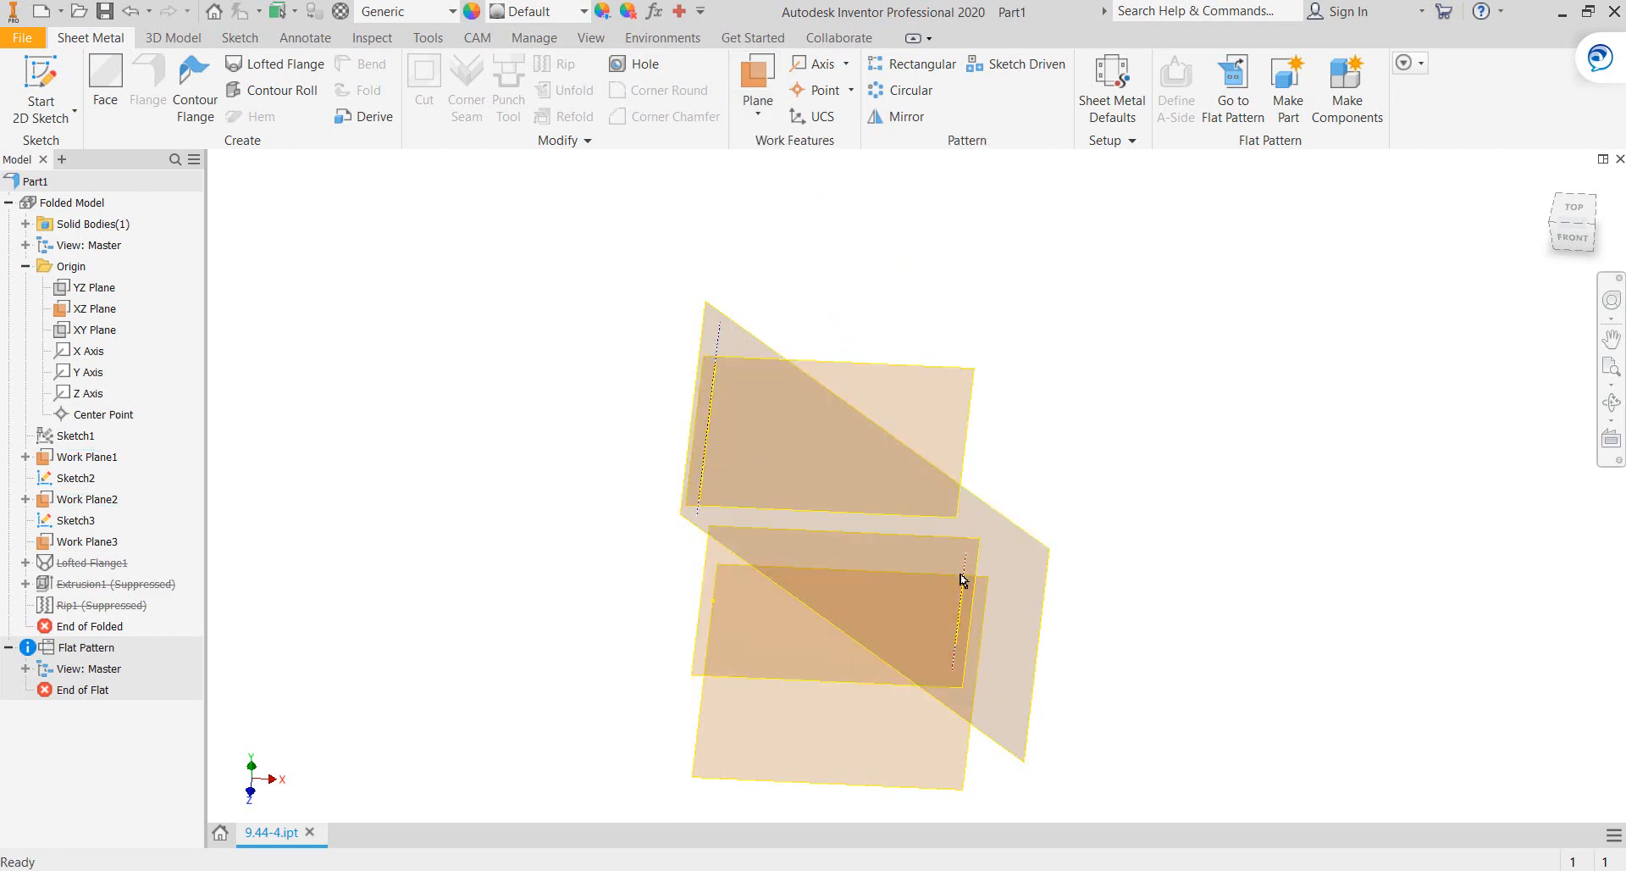
Unsuppress Lofted Flange1 and review its profile settings without changing them
{"action": "mouse_move", "coordinate": [963, 579]}
{"action": "right_click", "coordinate": [72, 564]}
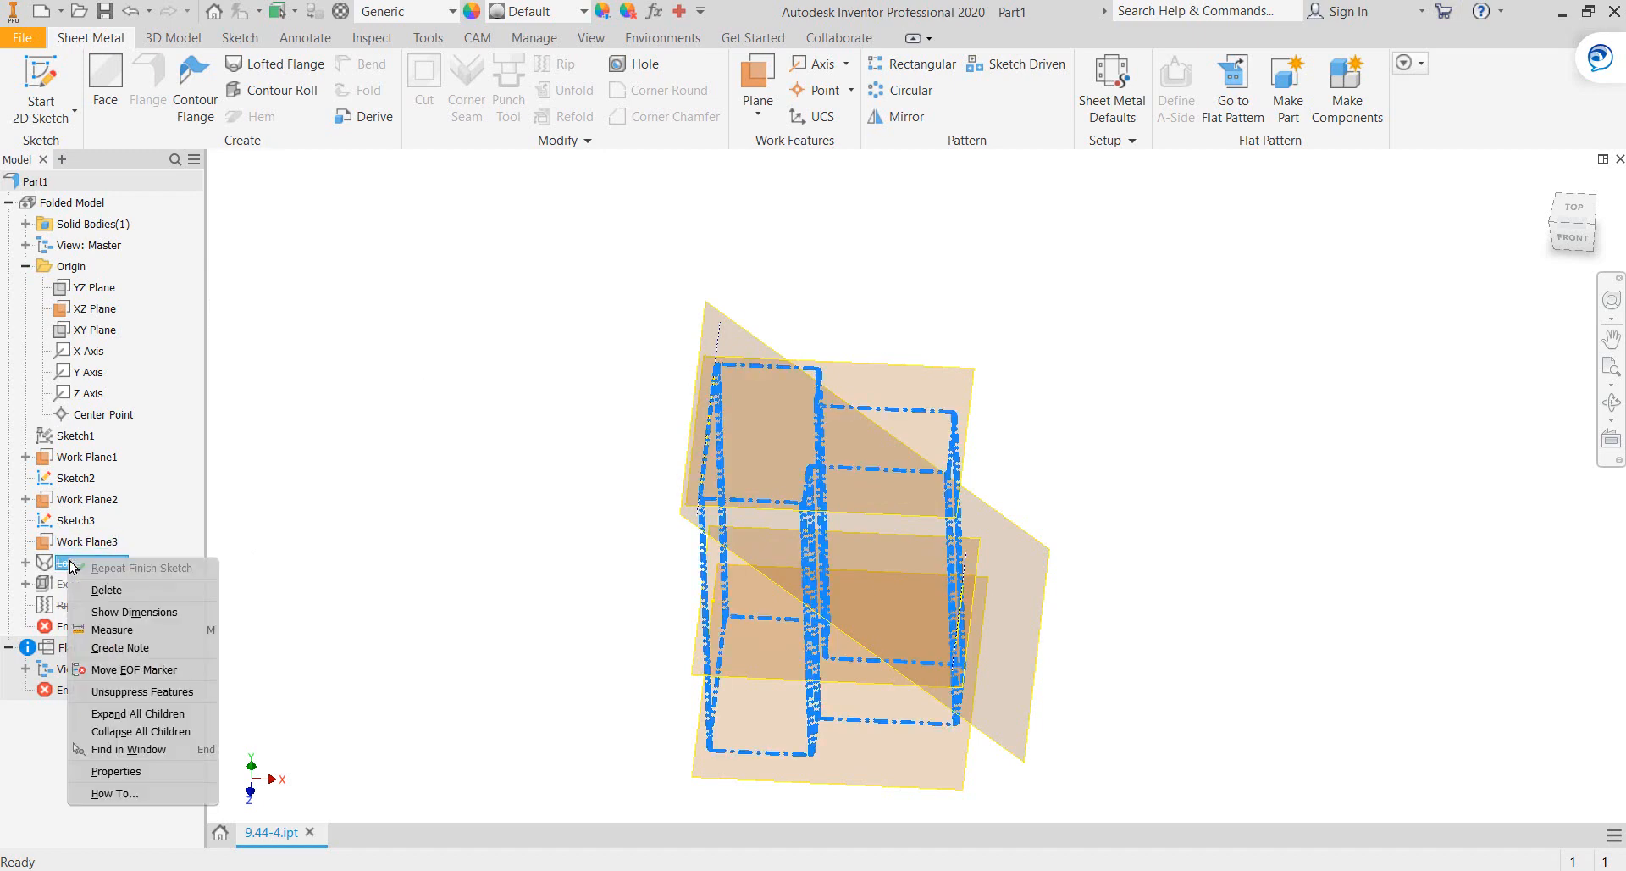
{"action": "left_click", "coordinate": [136, 691]}
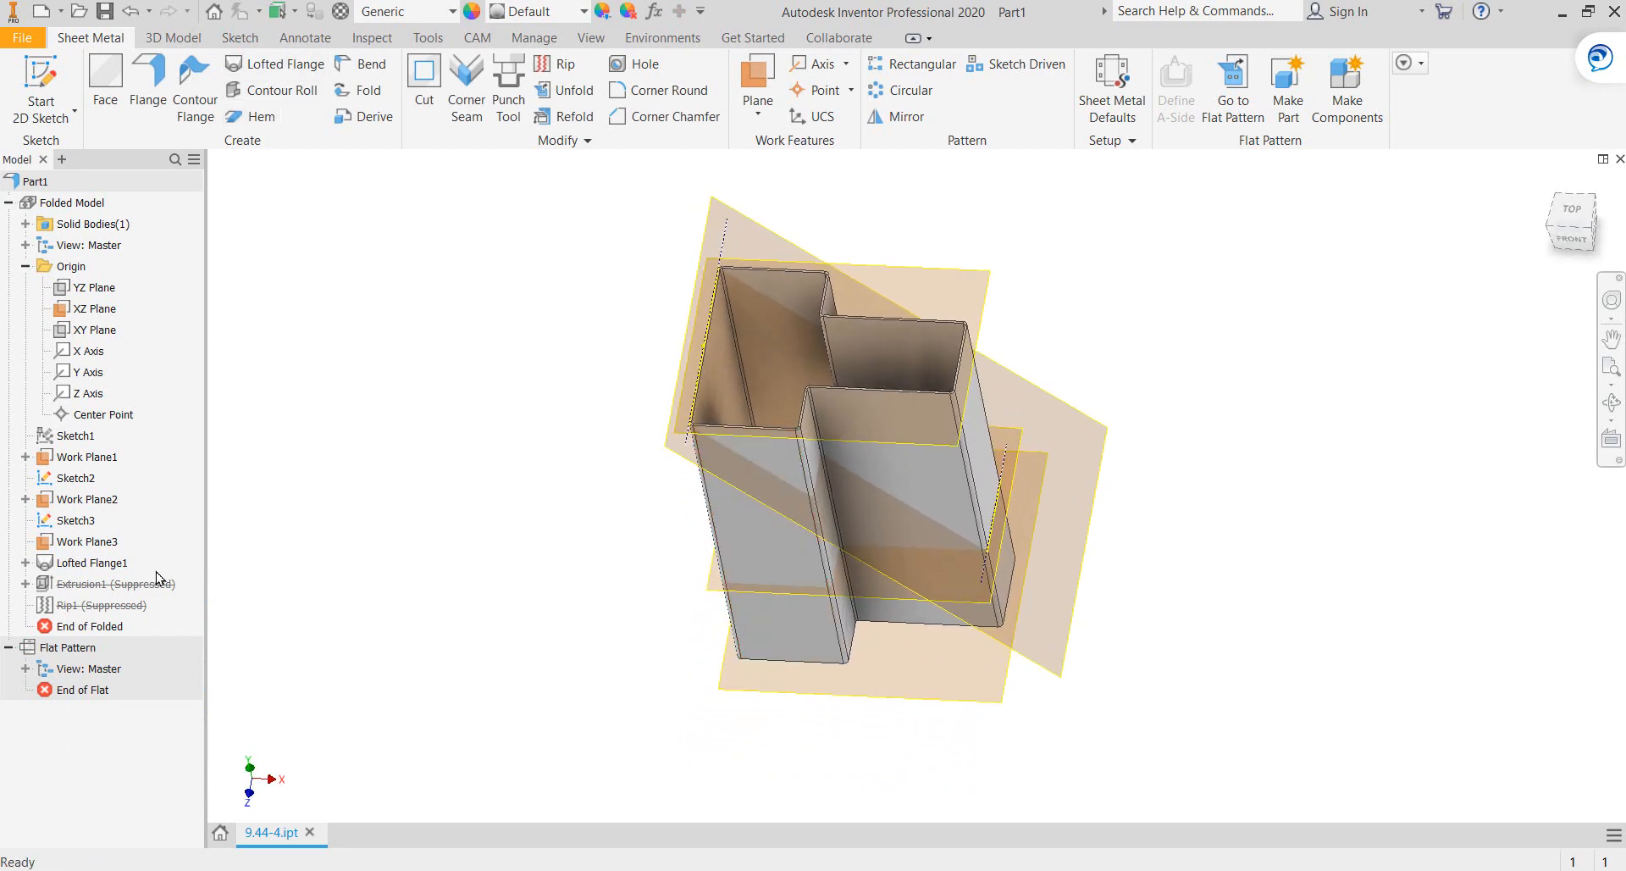
{"action": "right_click", "coordinate": [60, 567]}
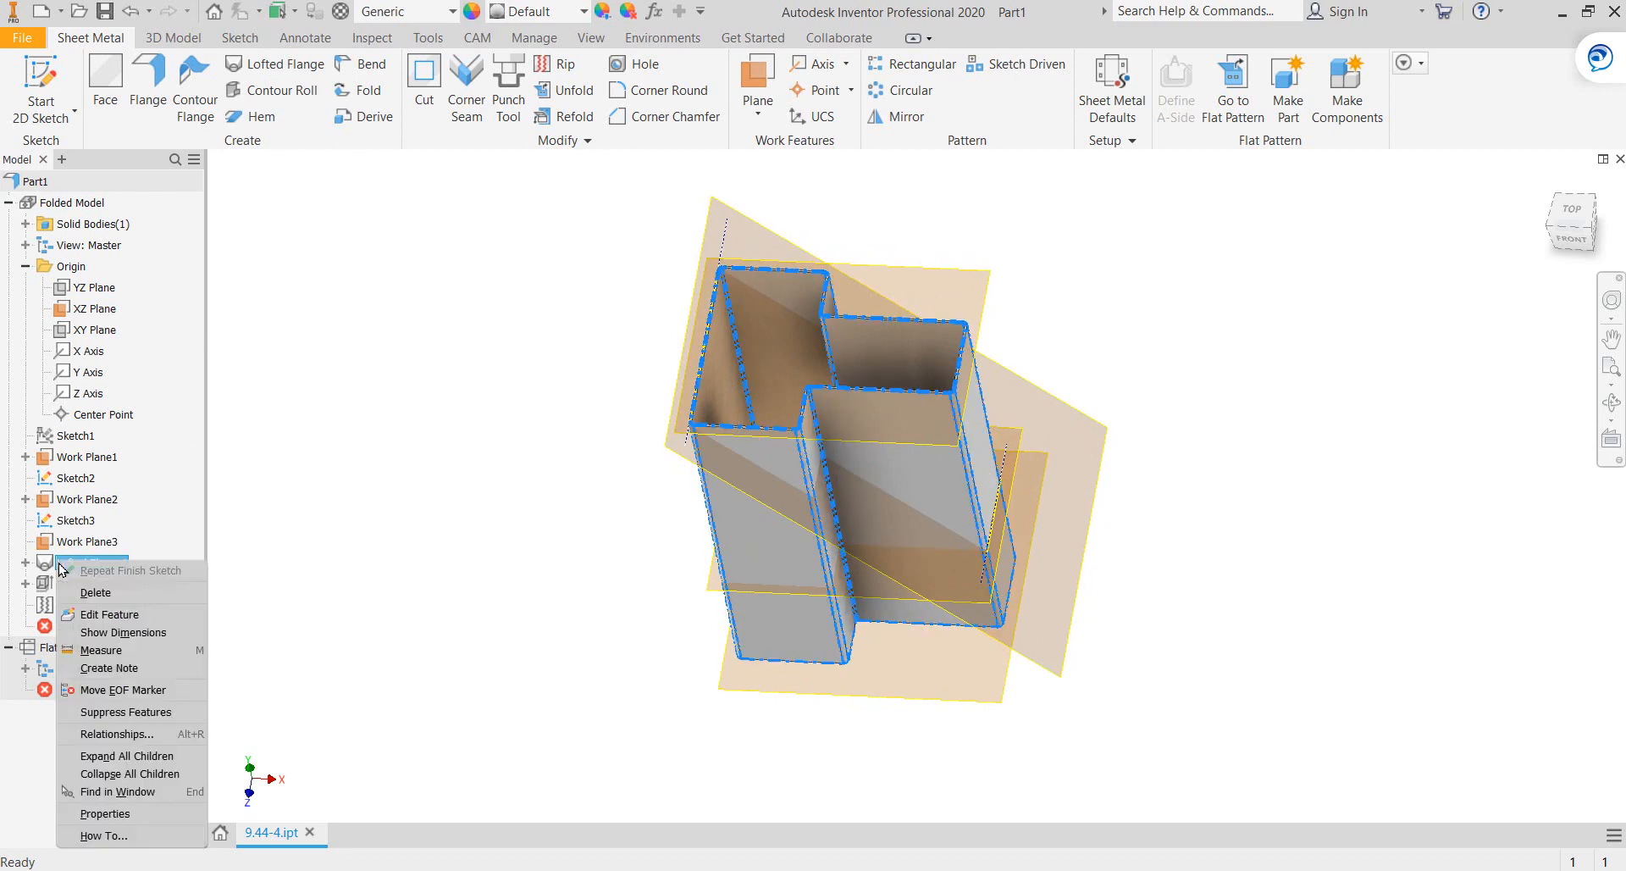
{"action": "left_click", "coordinate": [132, 618]}
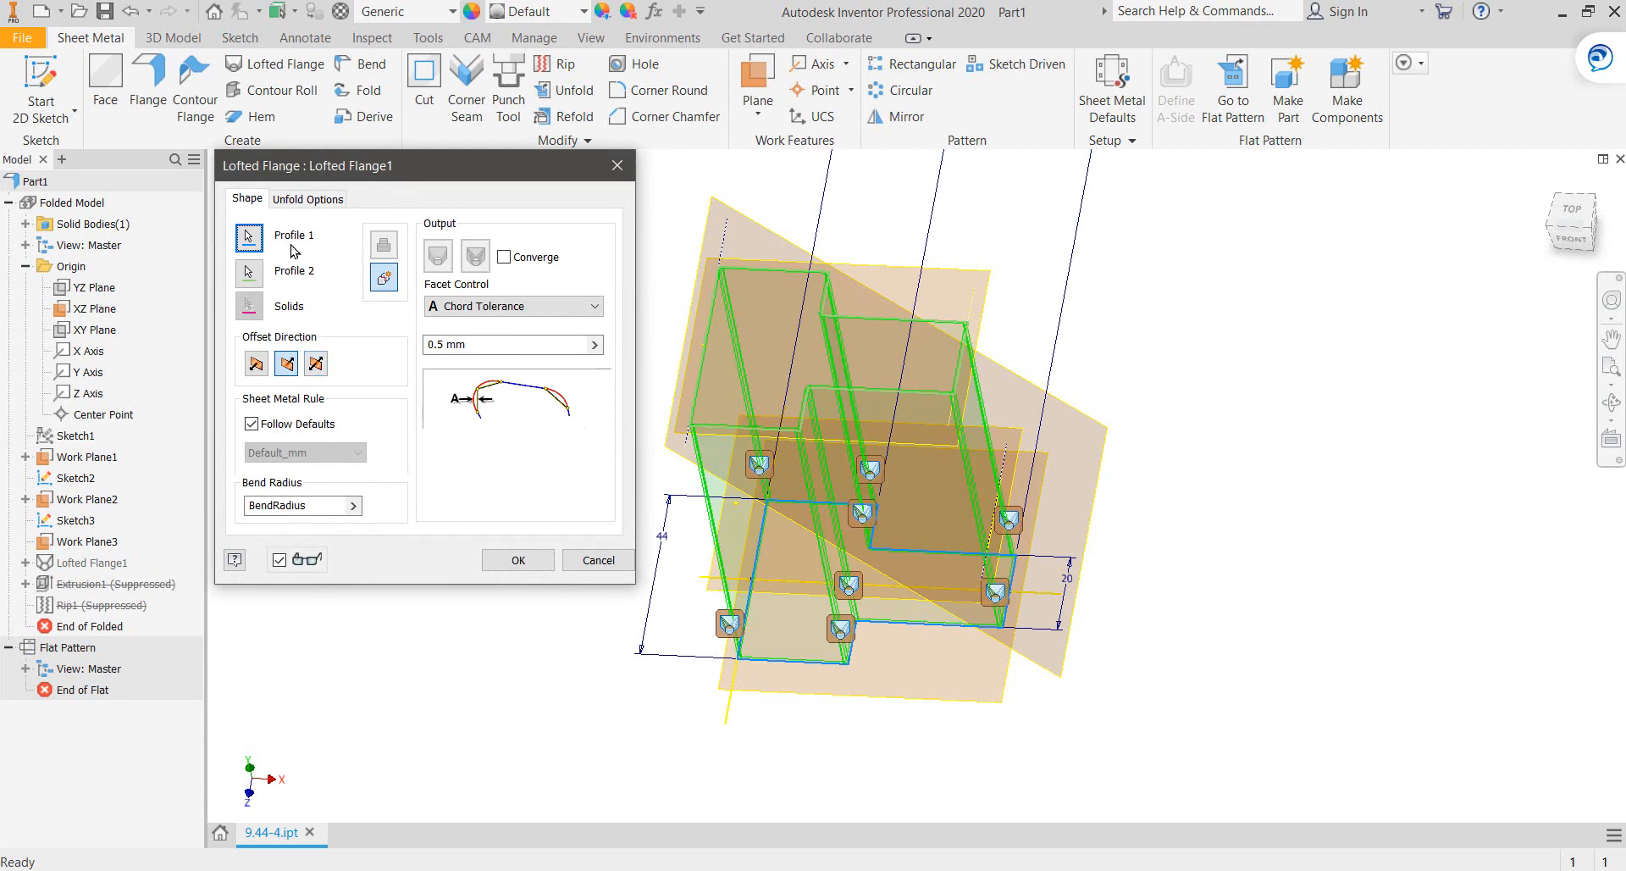
{"action": "left_click", "coordinate": [599, 560]}
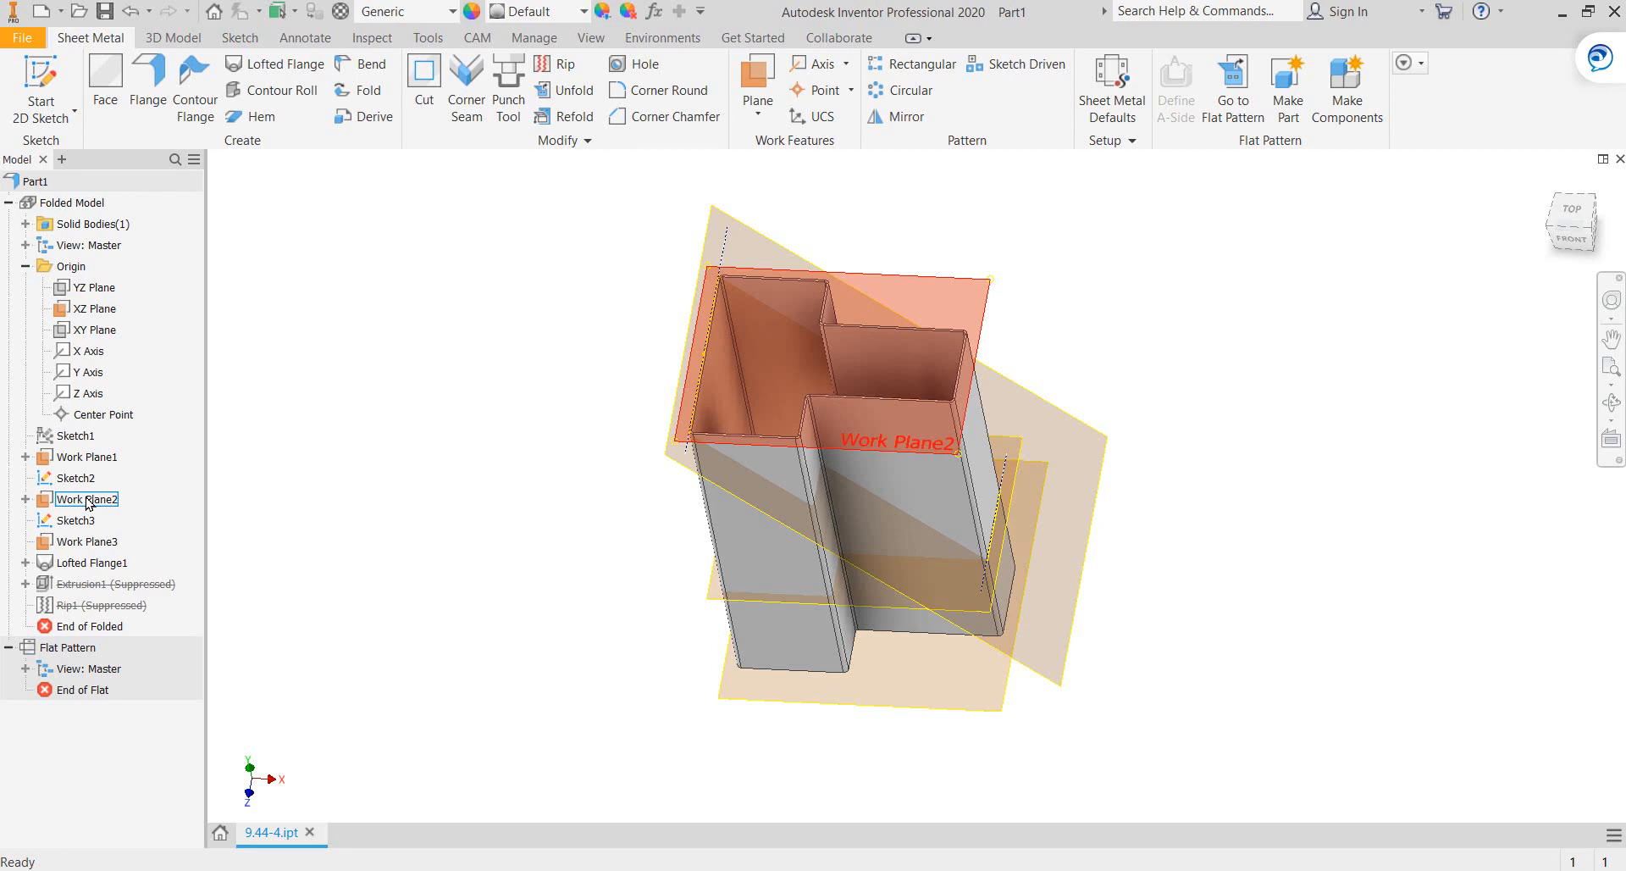
Inspect Lofted Flange1's source sketches and compare its offset directions at a profile corner, discarding any changes
{"action": "left_click", "coordinate": [25, 562]}
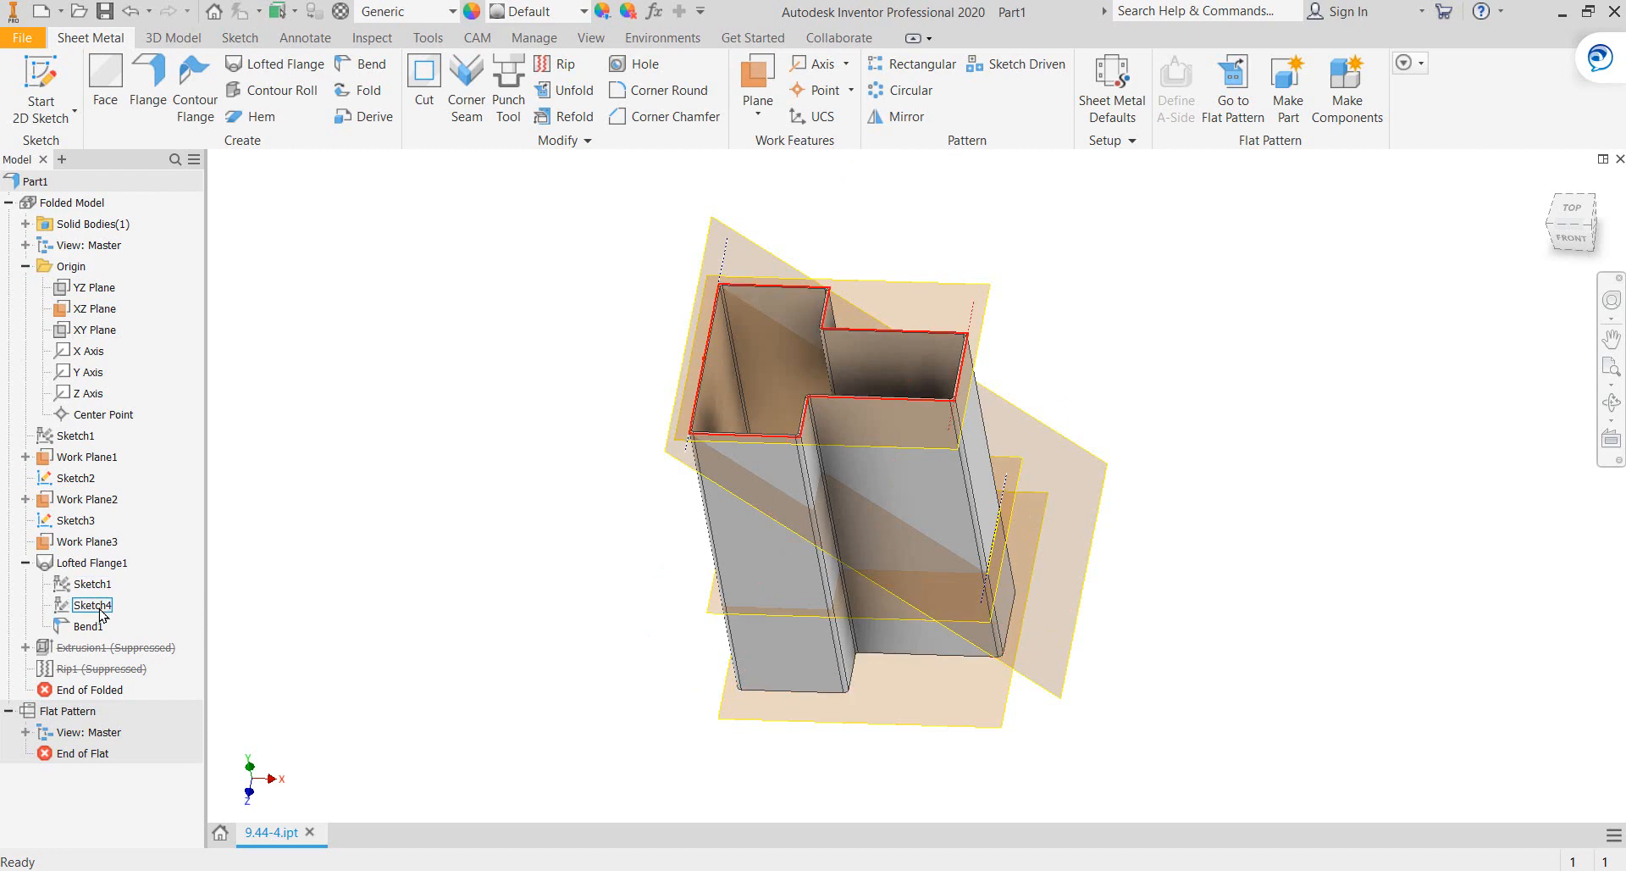
{"action": "right_click", "coordinate": [78, 564]}
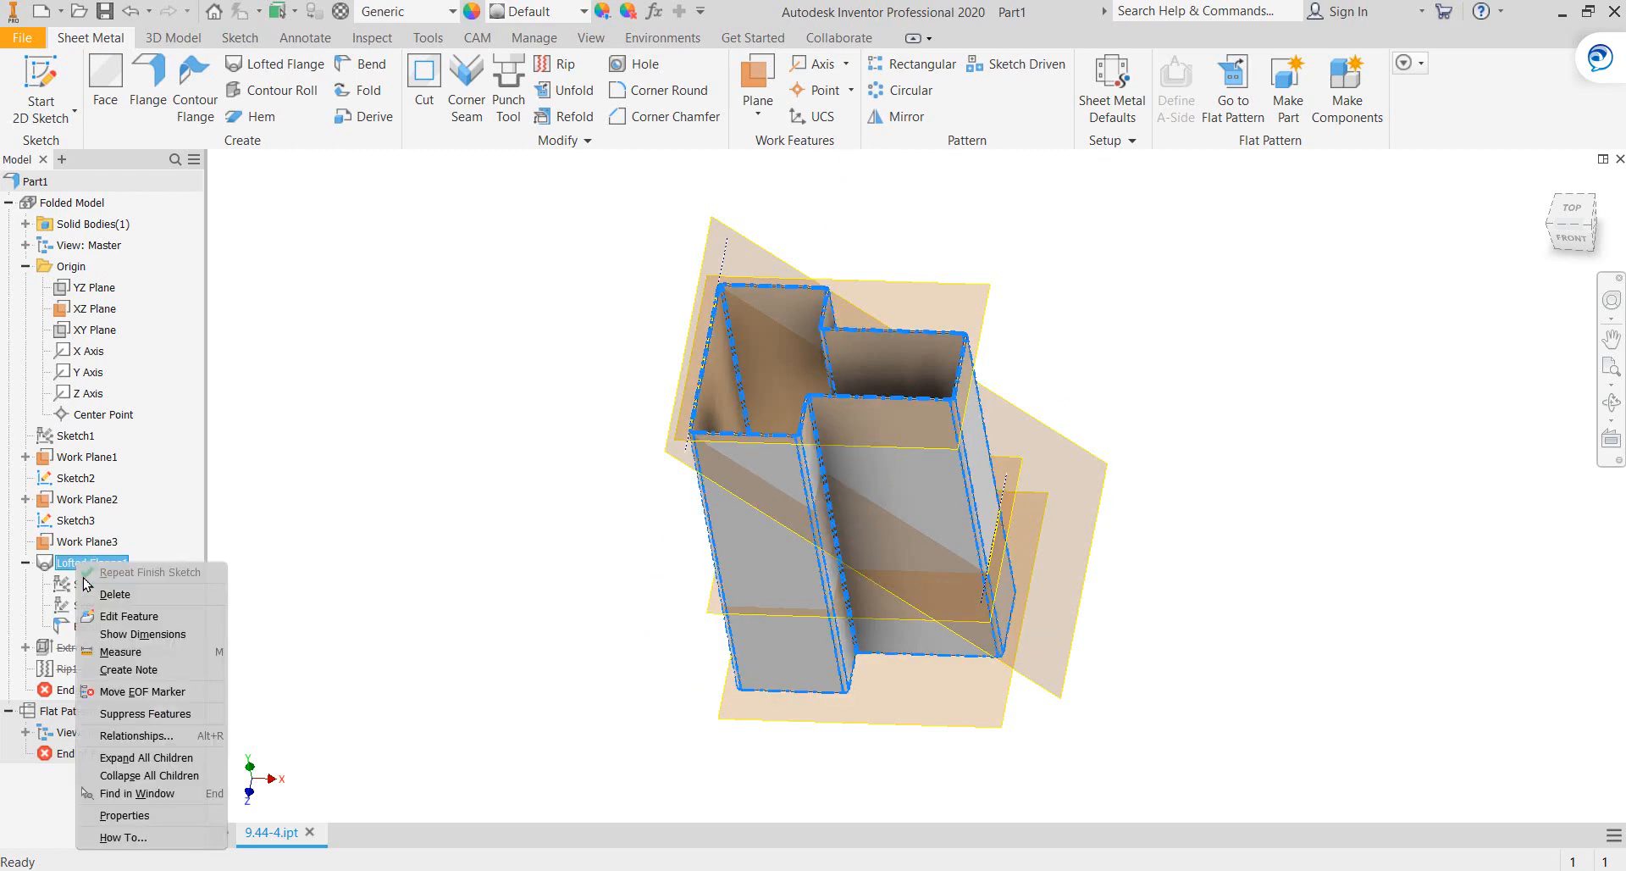
{"action": "left_click", "coordinate": [147, 623]}
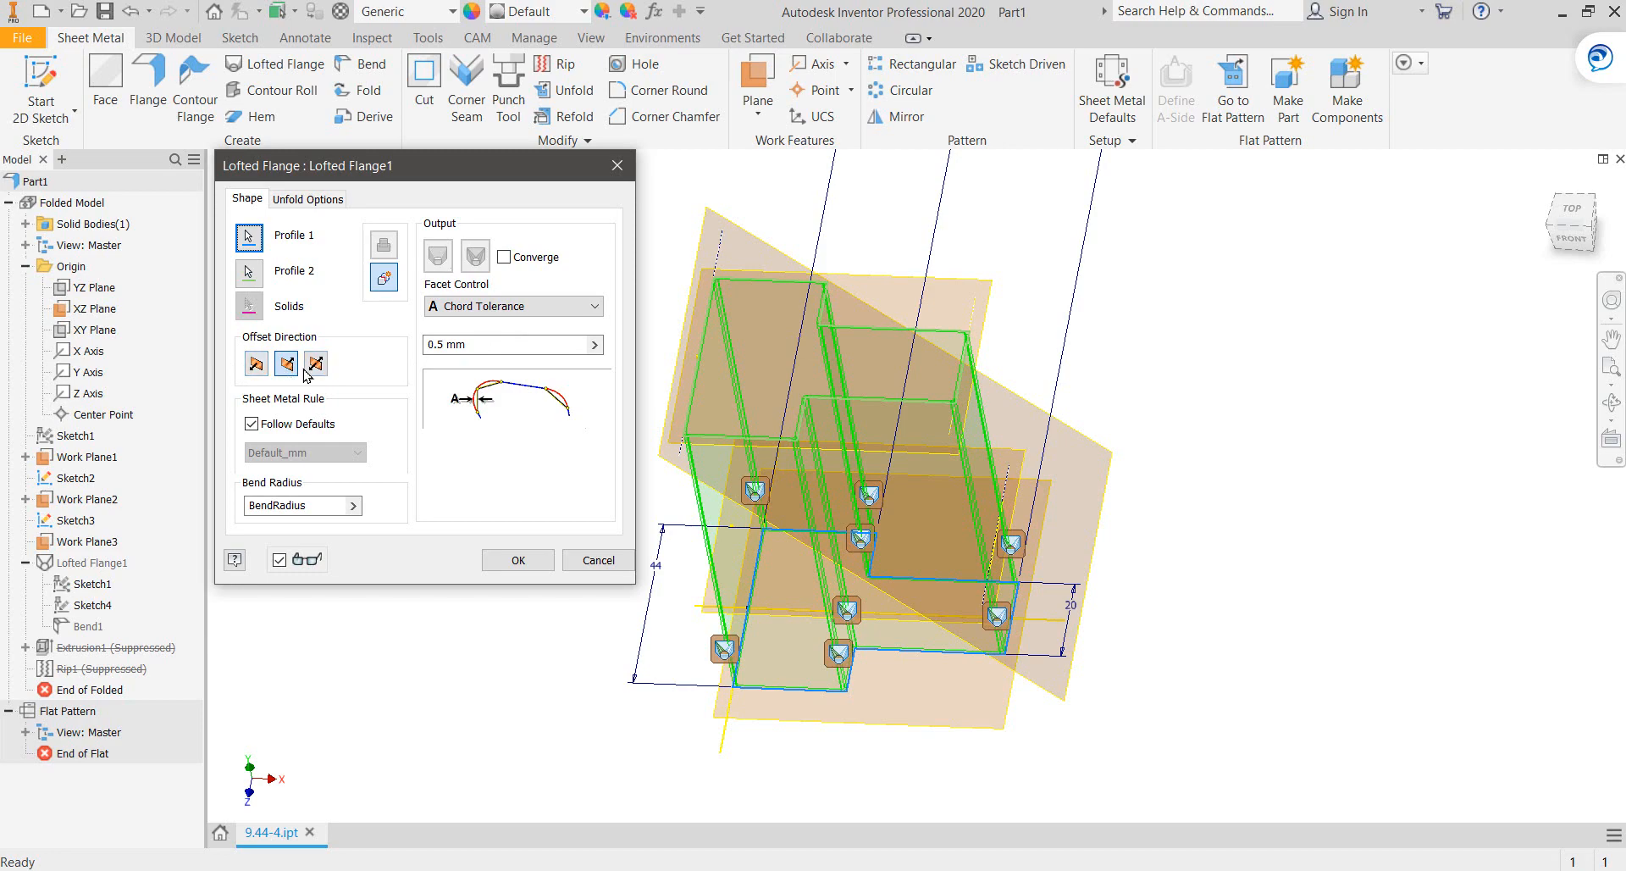
{"action": "scroll", "coordinate": [1008, 677], "scroll_direction": "up", "scroll_amount": 5}
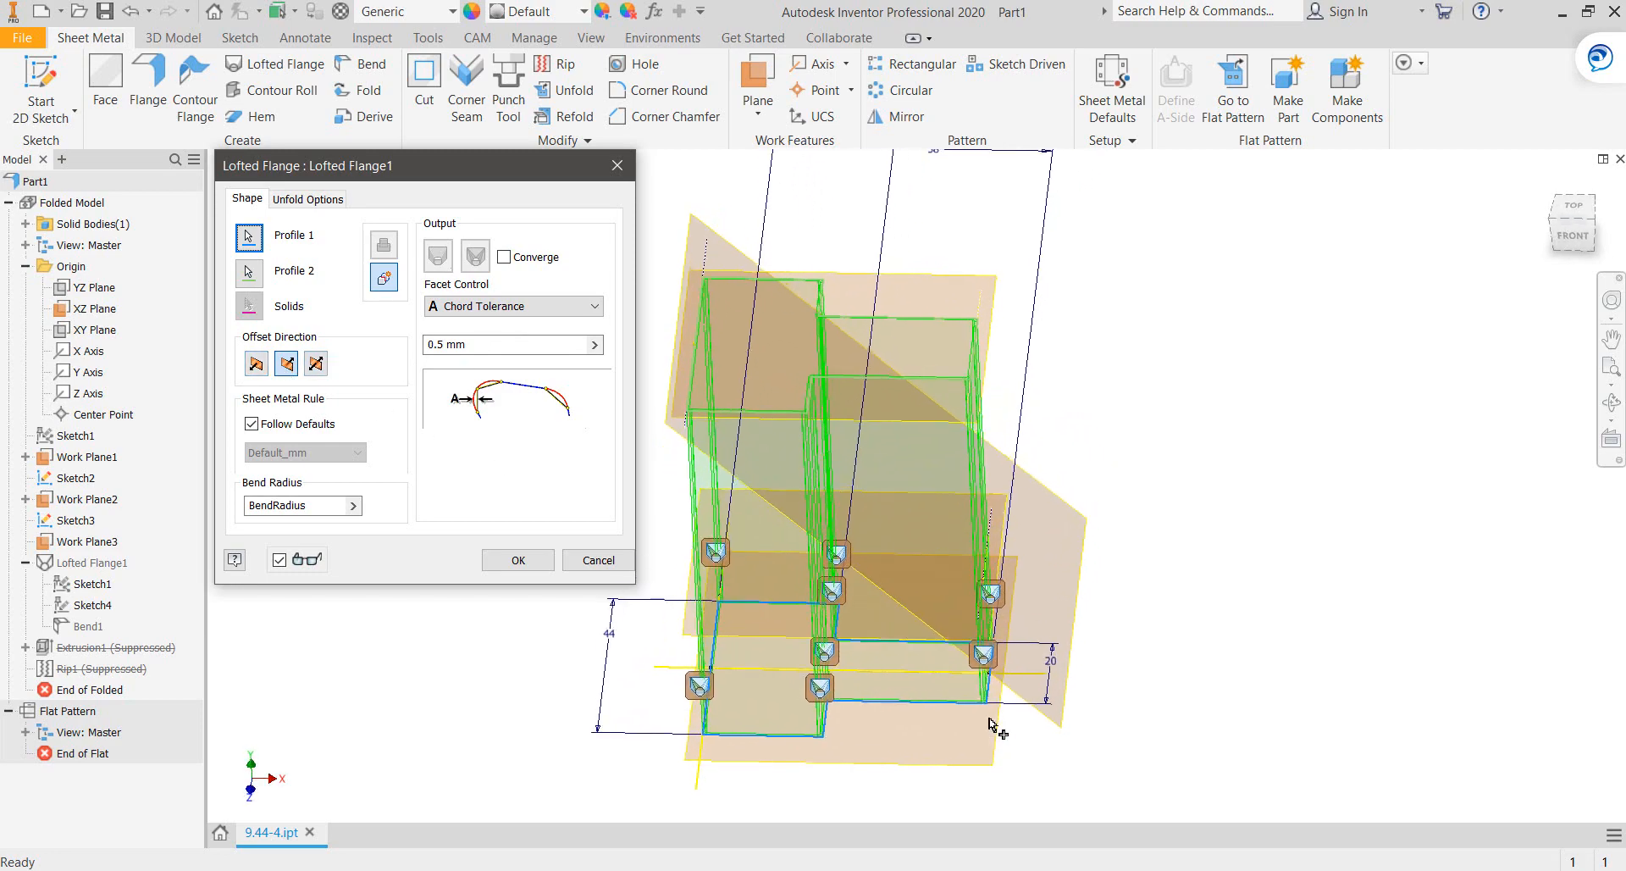
{"action": "scroll", "coordinate": [997, 726], "scroll_direction": "up", "scroll_amount": 5}
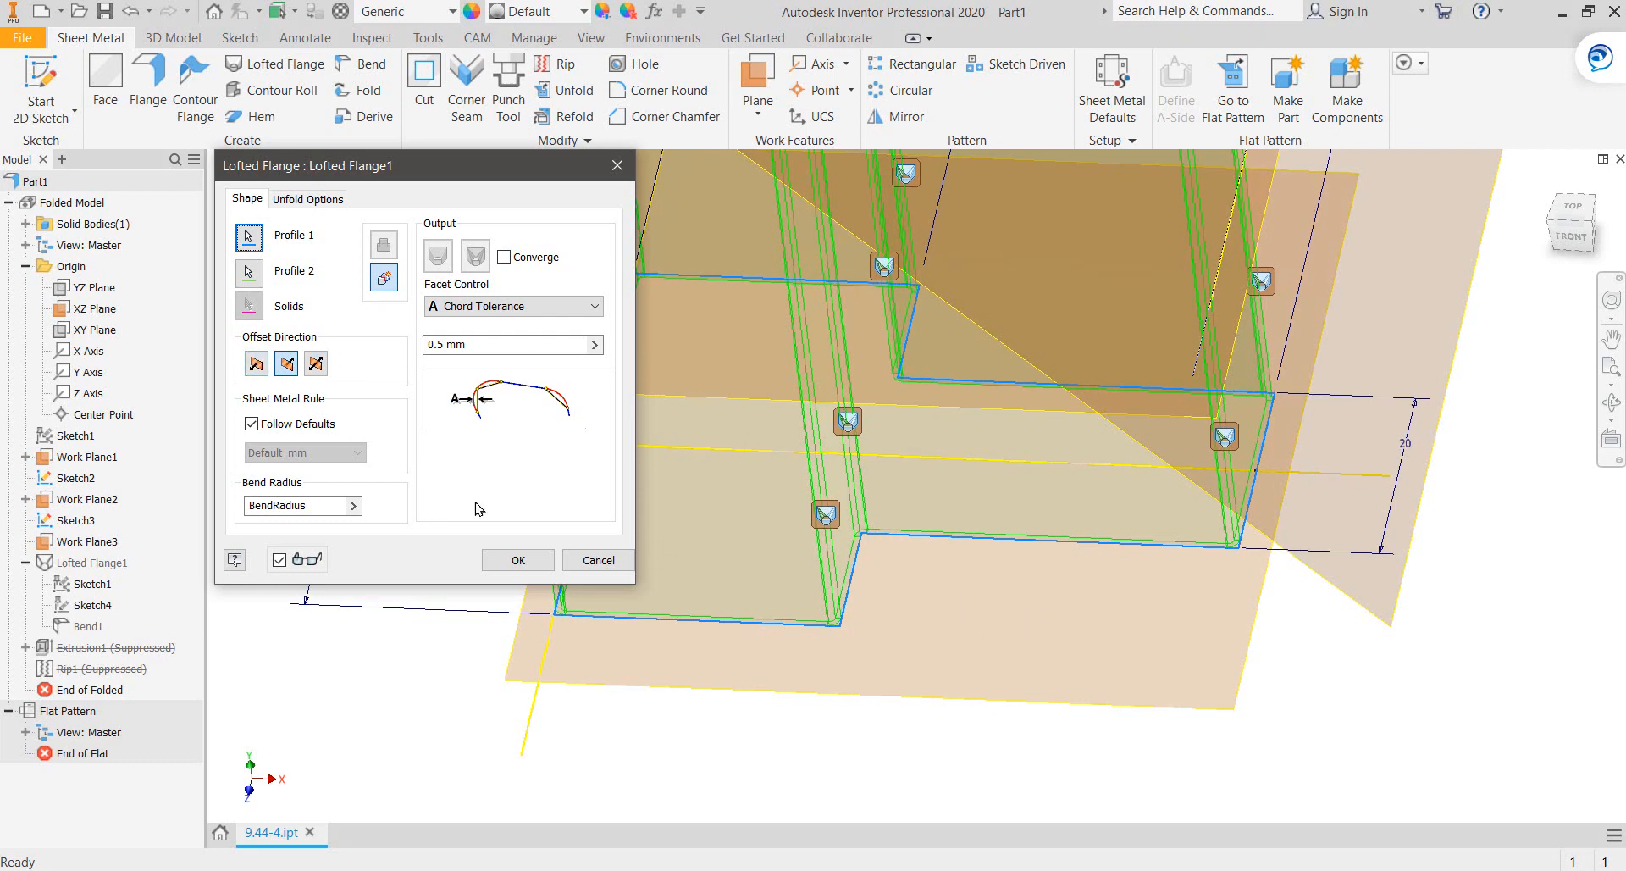
{"action": "middle_click_drag", "start_coordinate": [1367, 535], "coordinate": [1247, 660], "text": "shift"}
{"action": "scroll", "coordinate": [1246, 660], "scroll_direction": "up", "scroll_amount": 5}
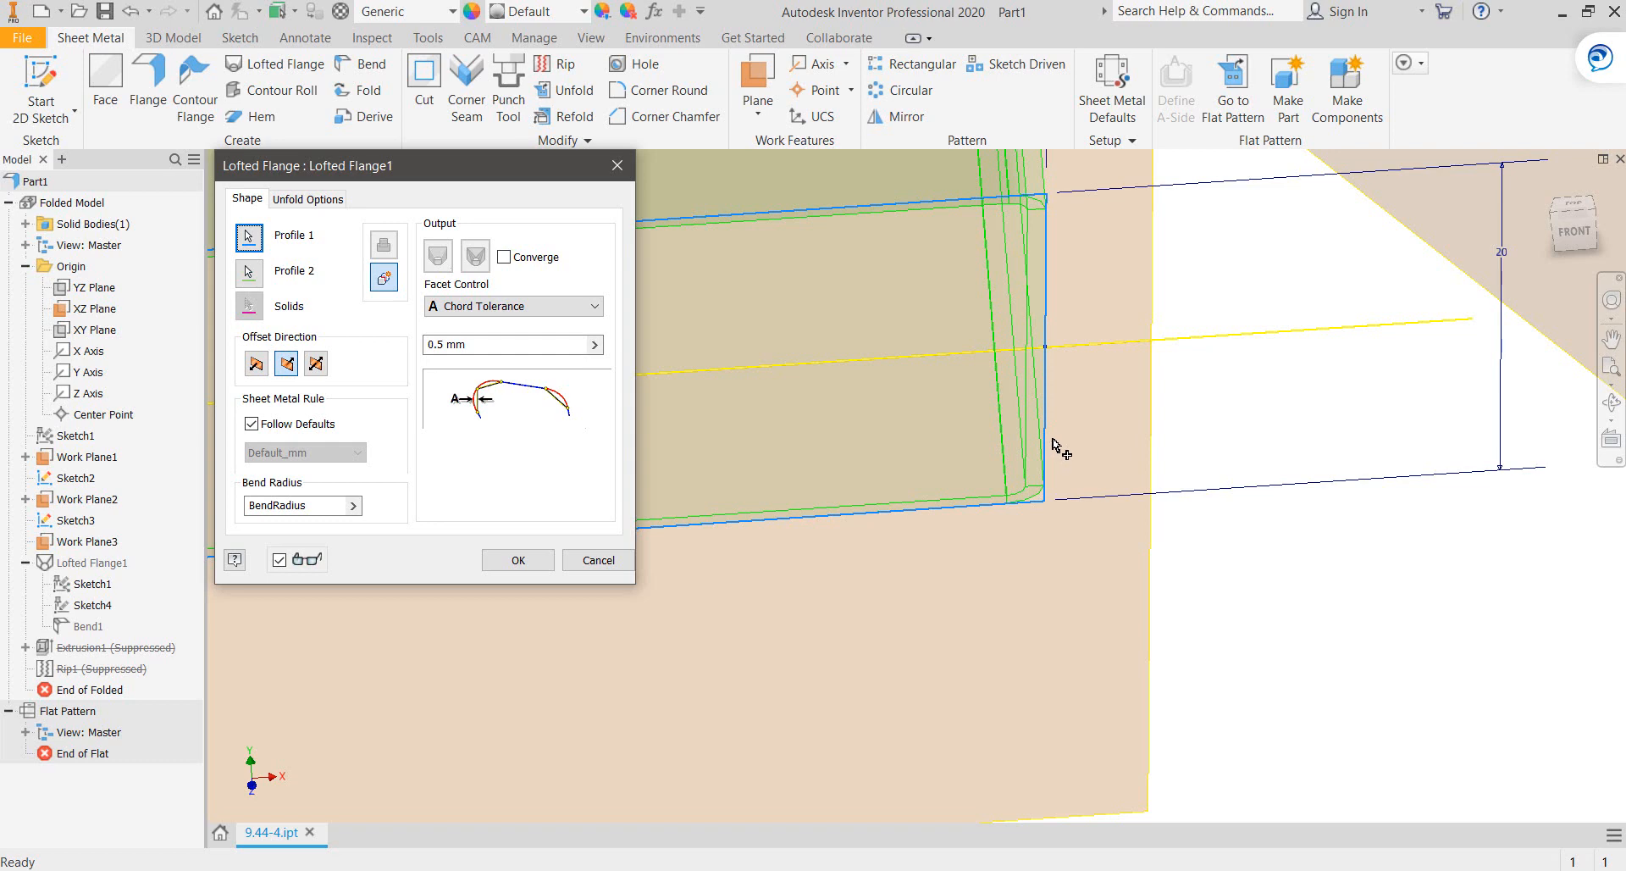
{"action": "left_click", "coordinate": [257, 366]}
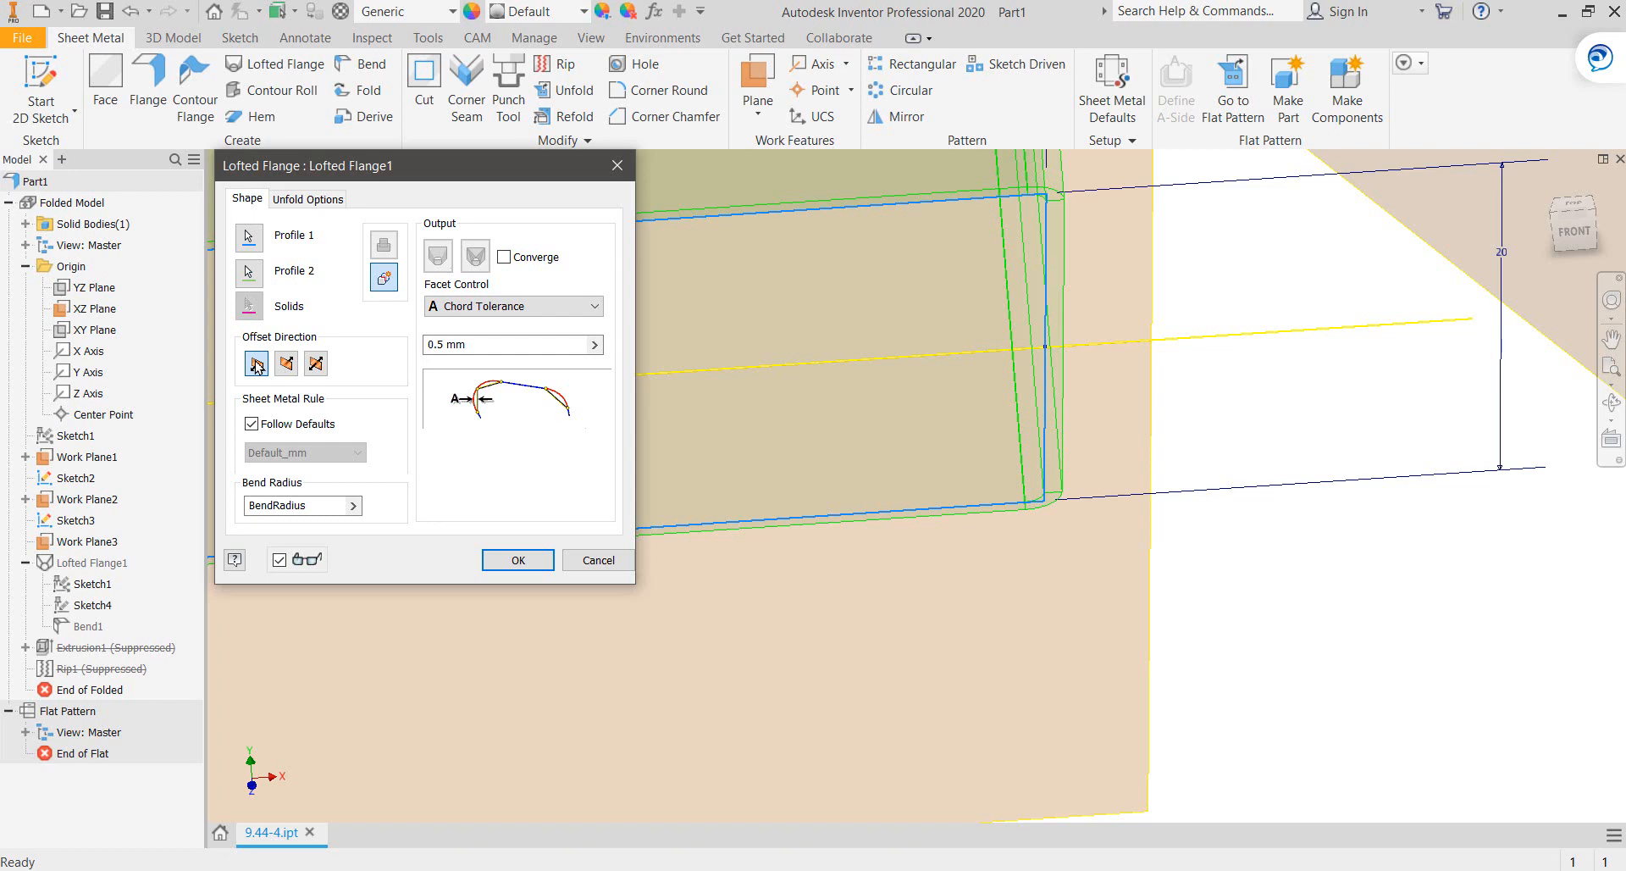
{"action": "left_click", "coordinate": [286, 364]}
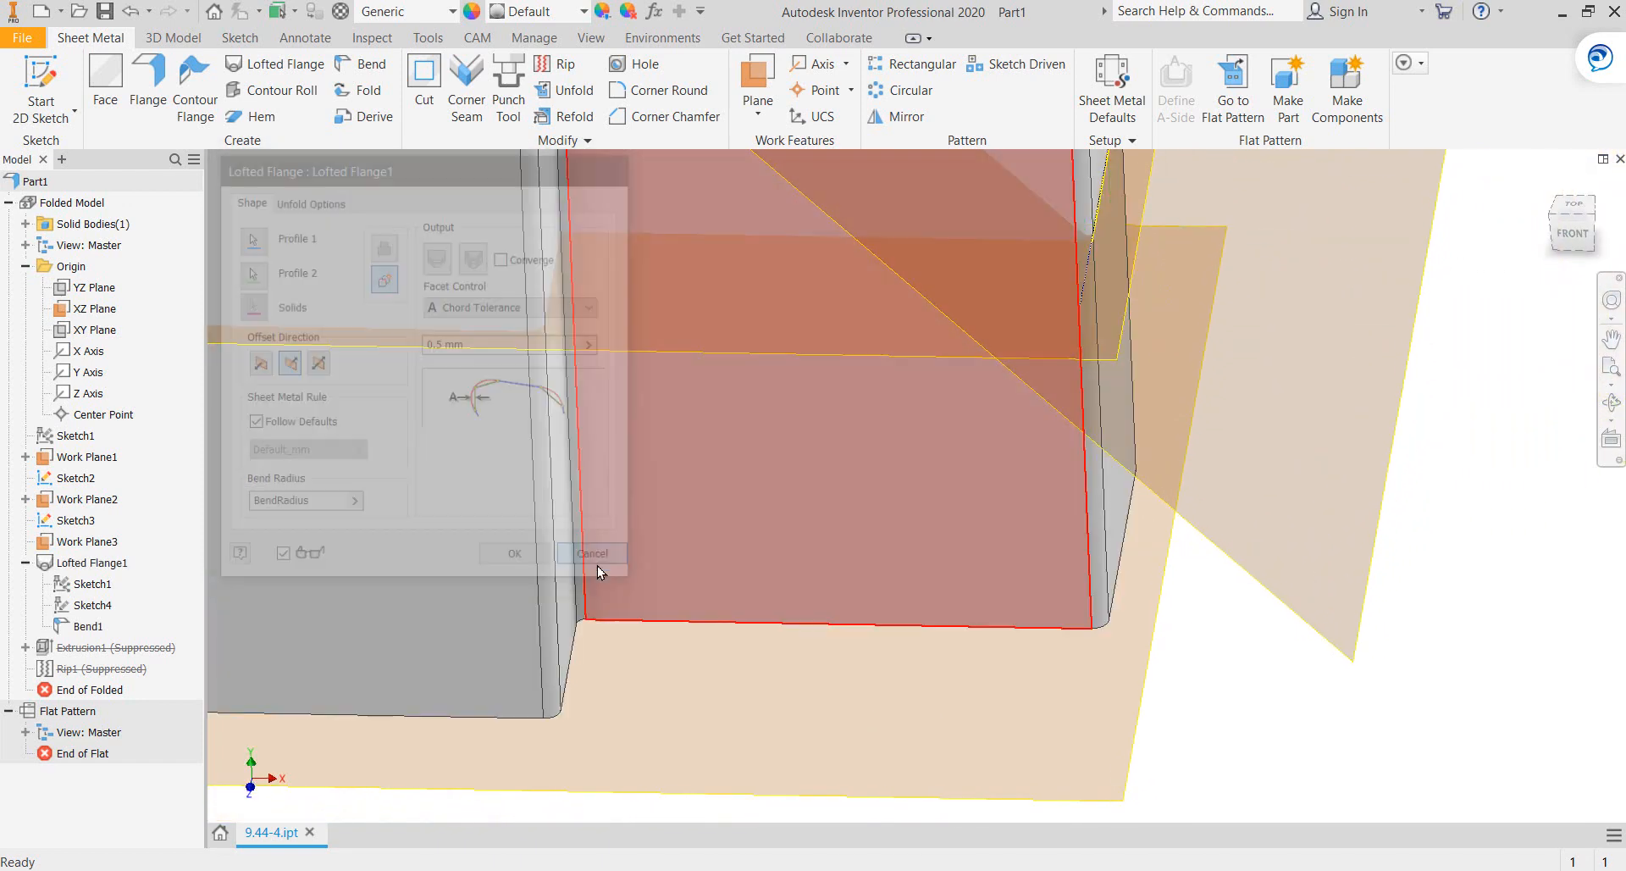
{"action": "left_click", "coordinate": [593, 553]}
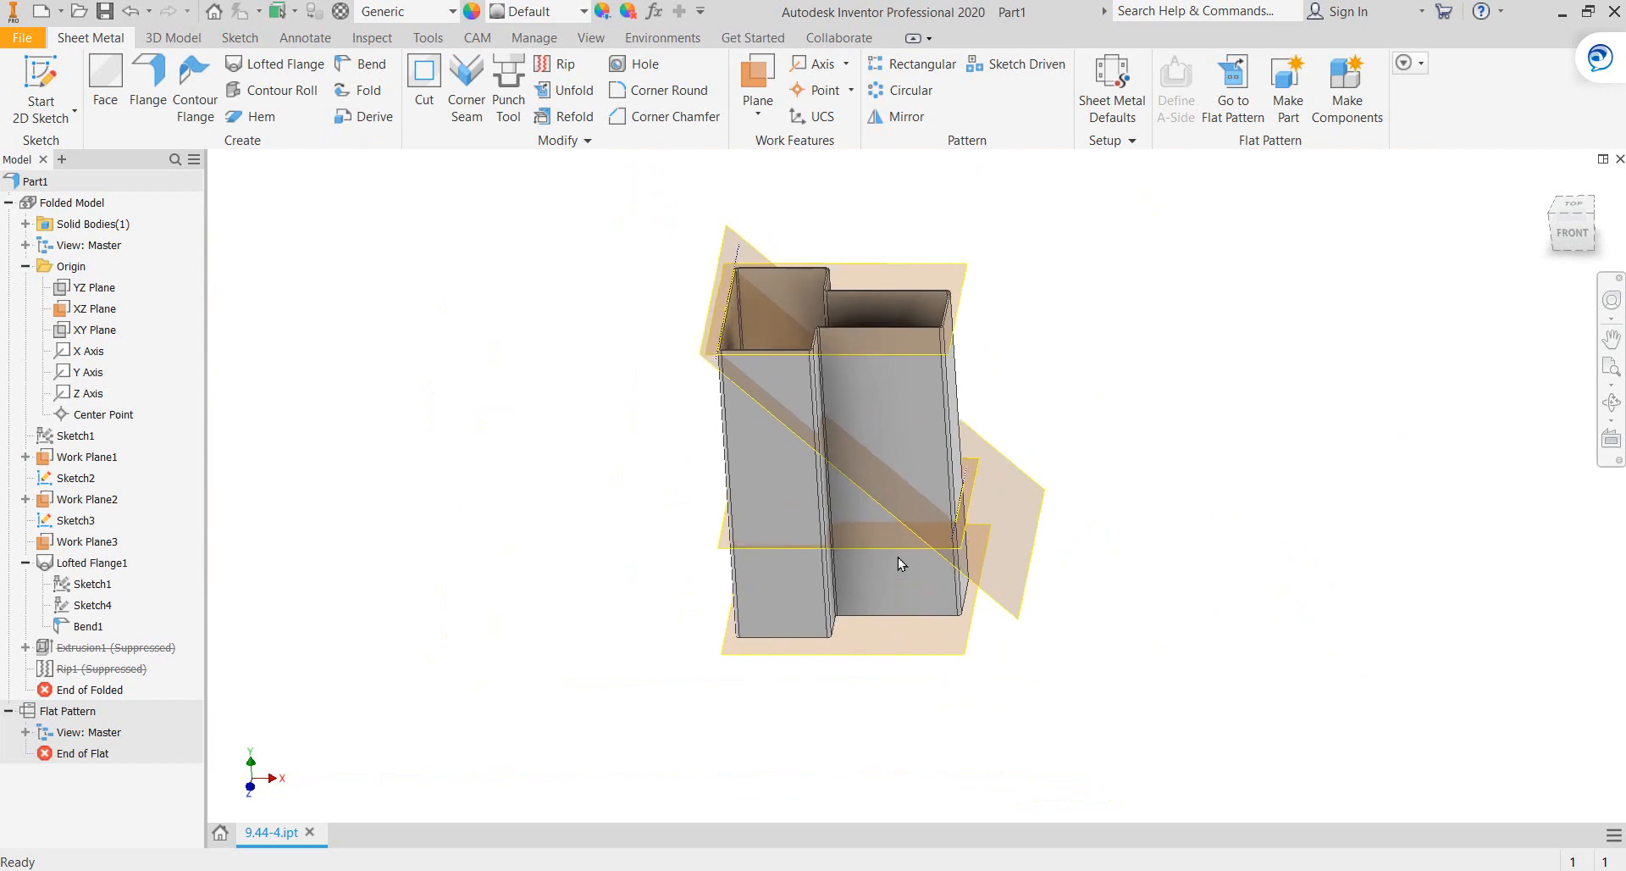
Unsuppress Extrusion1 to cut the lofted duct along the inclined work plane
{"action": "right_click", "coordinate": [85, 654]}
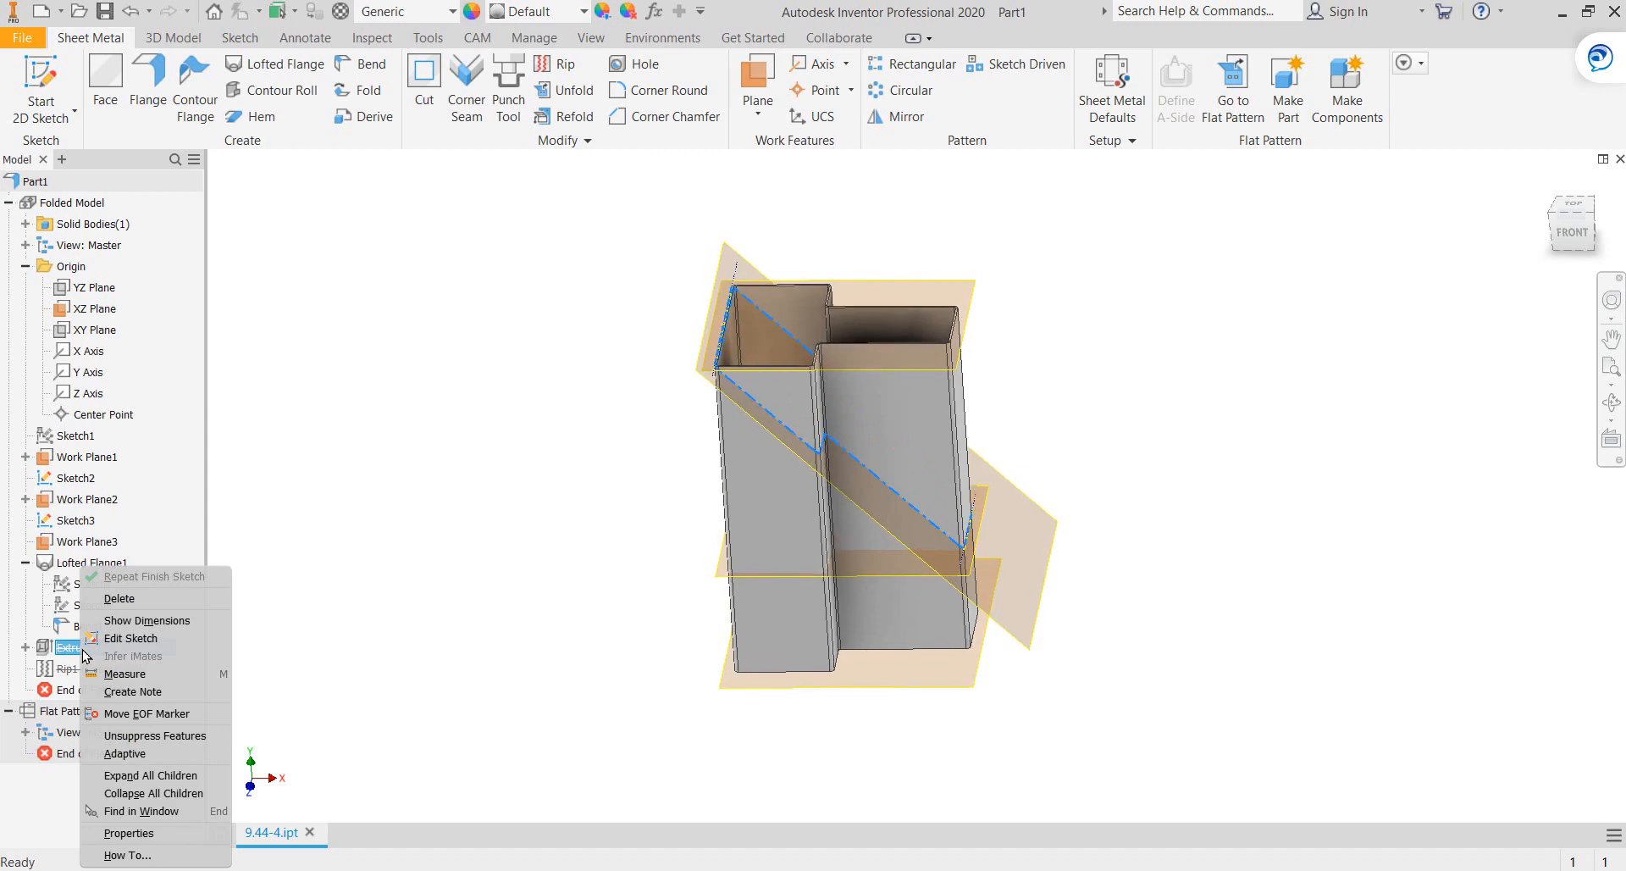
{"action": "left_click", "coordinate": [151, 736]}
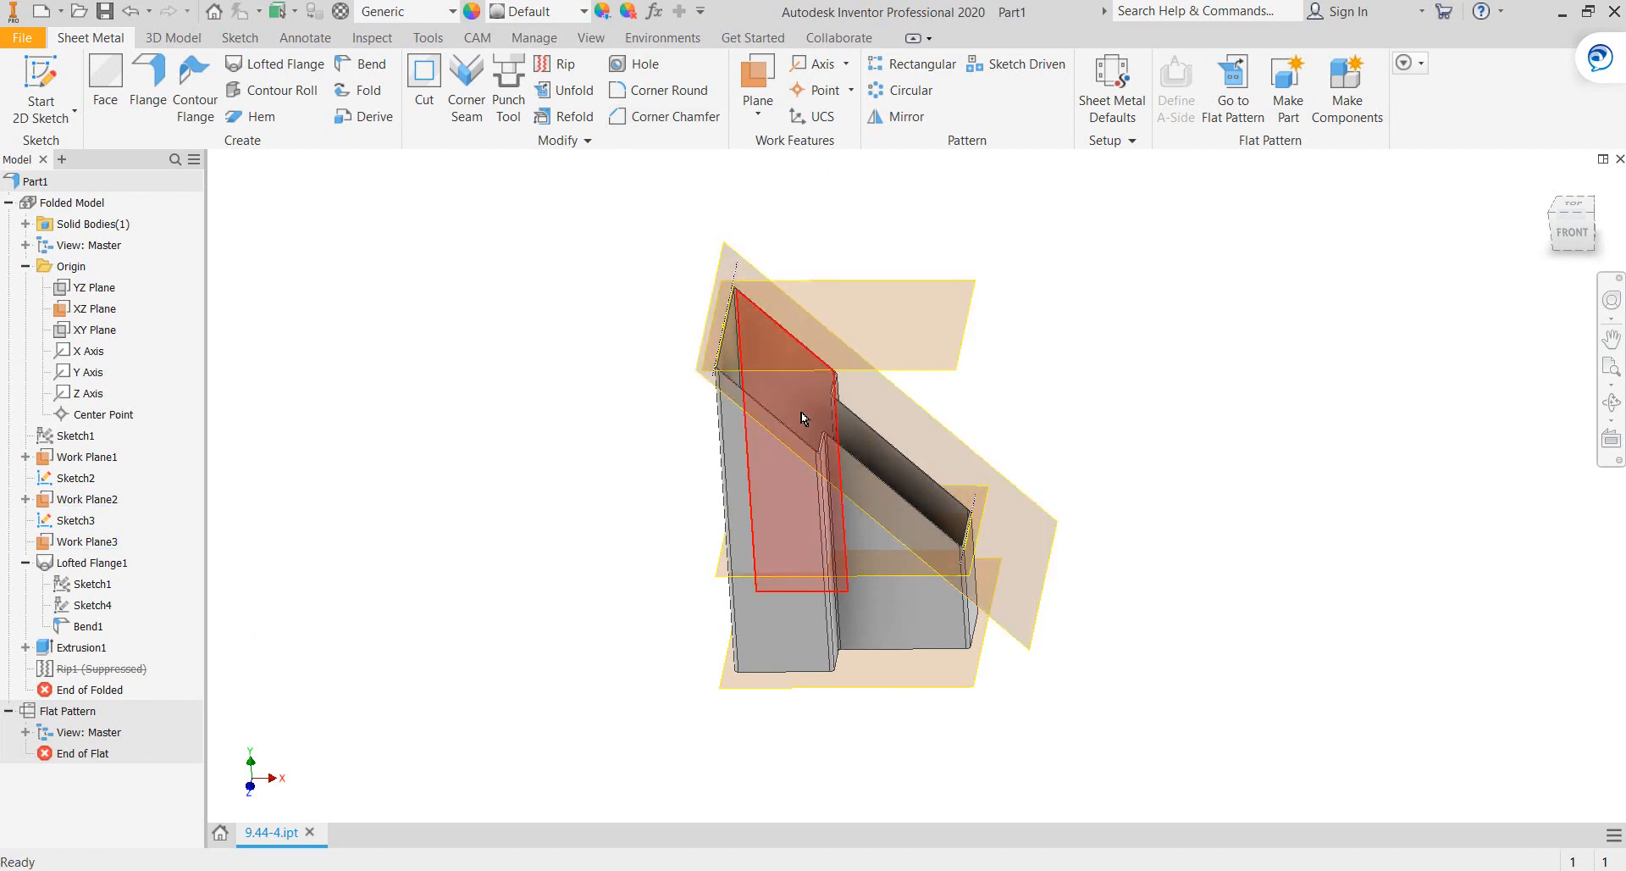
{"action": "mouse_move", "coordinate": [802, 417]}
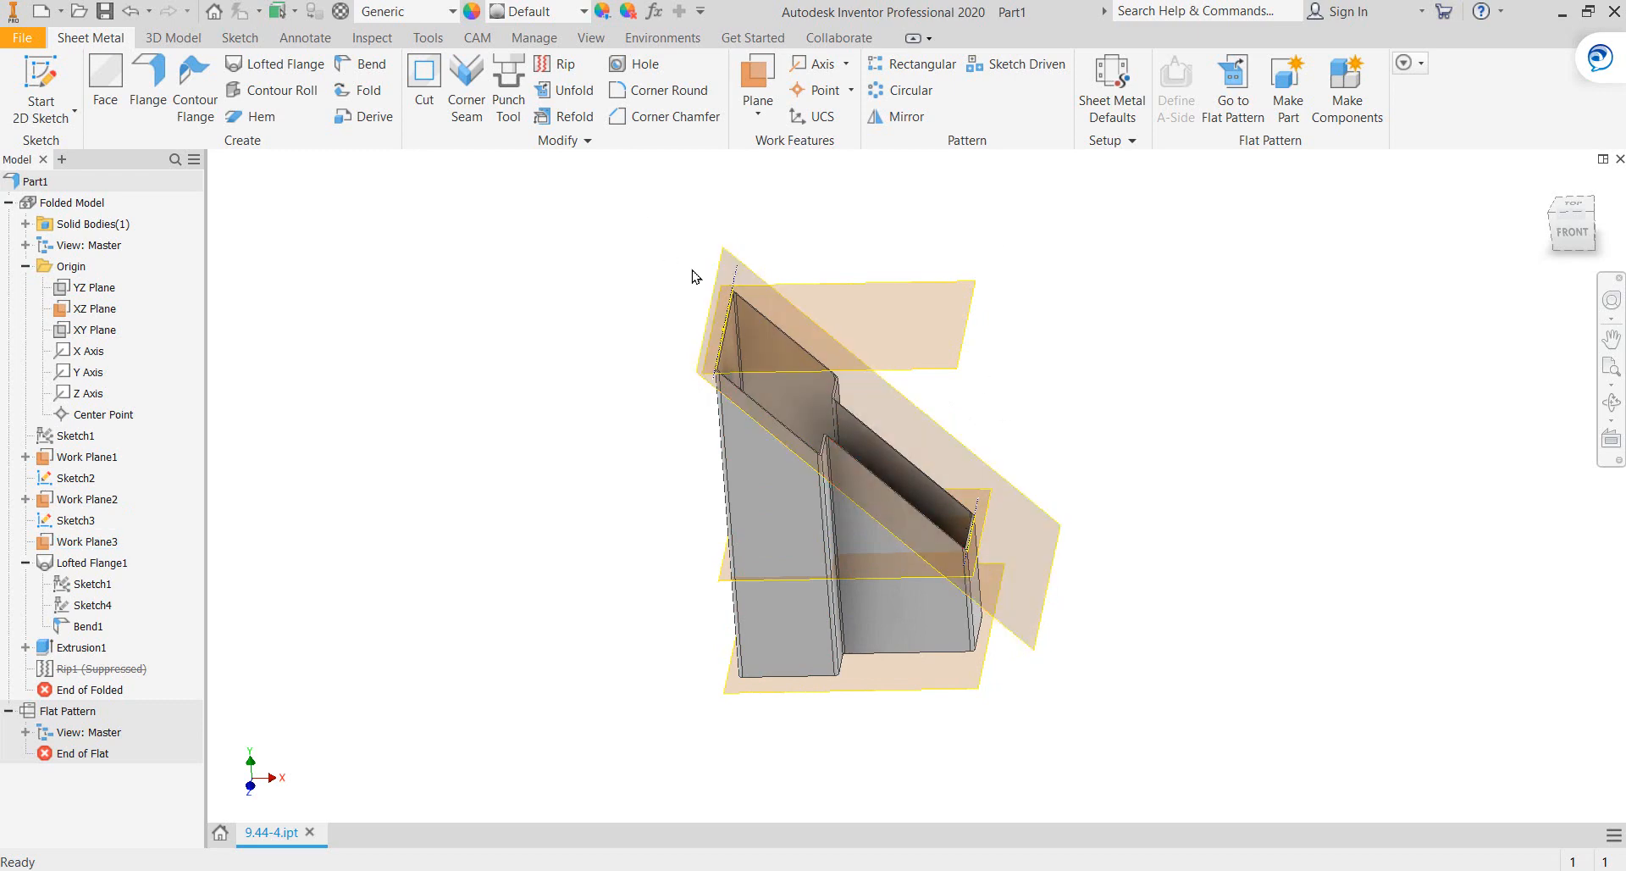
Unsuppress Rip1 to split the short end wall of the duct
{"action": "middle_click_drag", "start_coordinate": [1085, 402], "coordinate": [1121, 294], "text": "shift"}
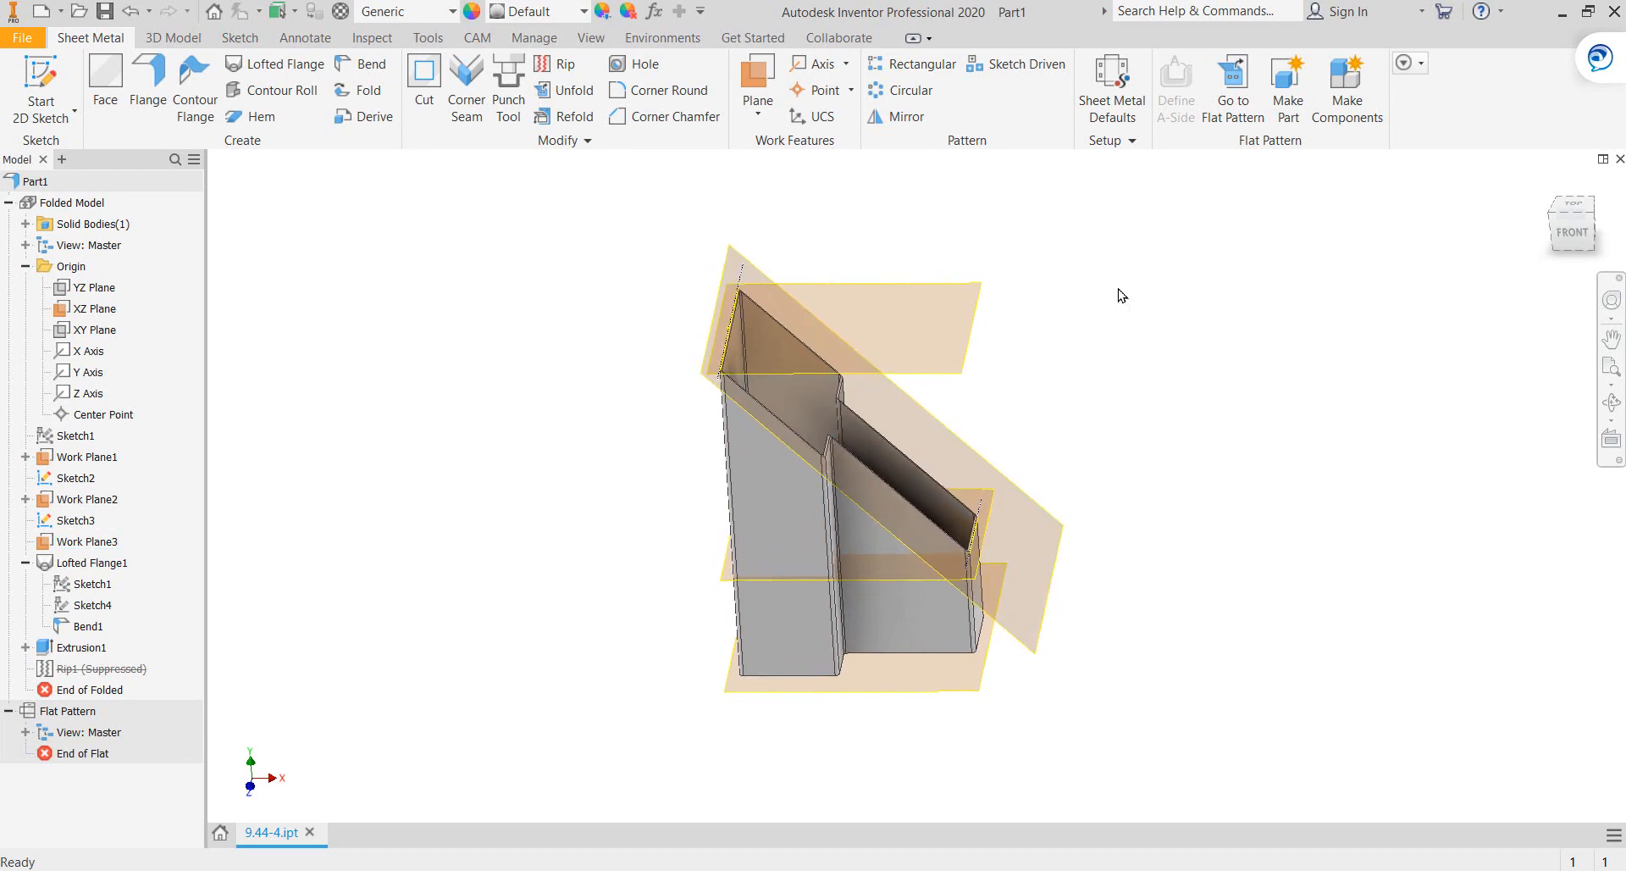
{"action": "right_click", "coordinate": [91, 670]}
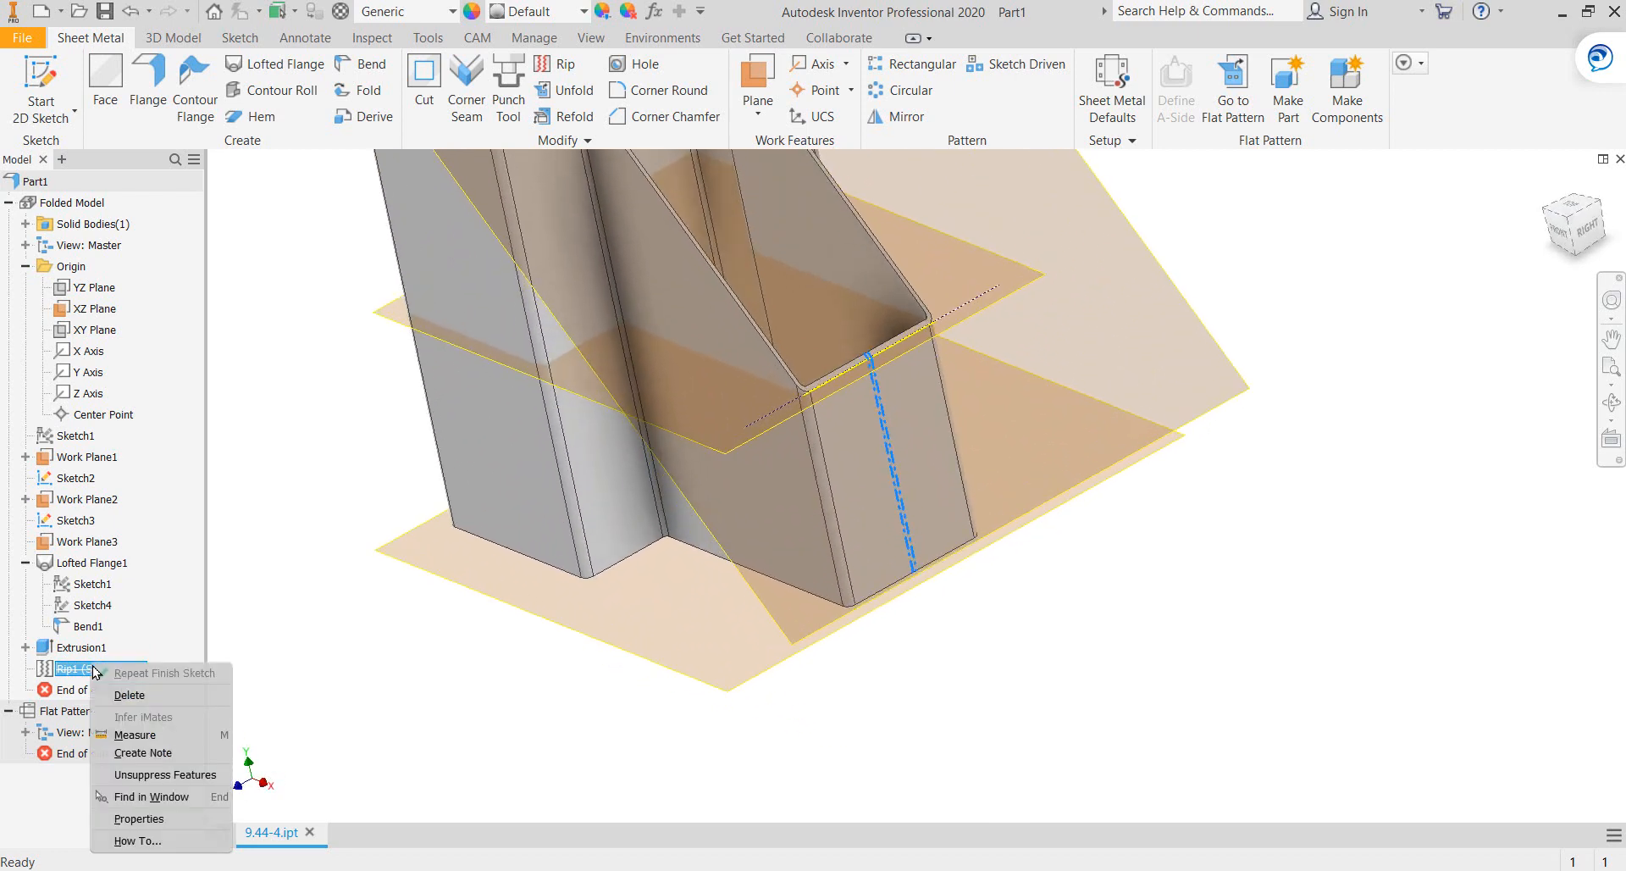
{"action": "left_click", "coordinate": [155, 776]}
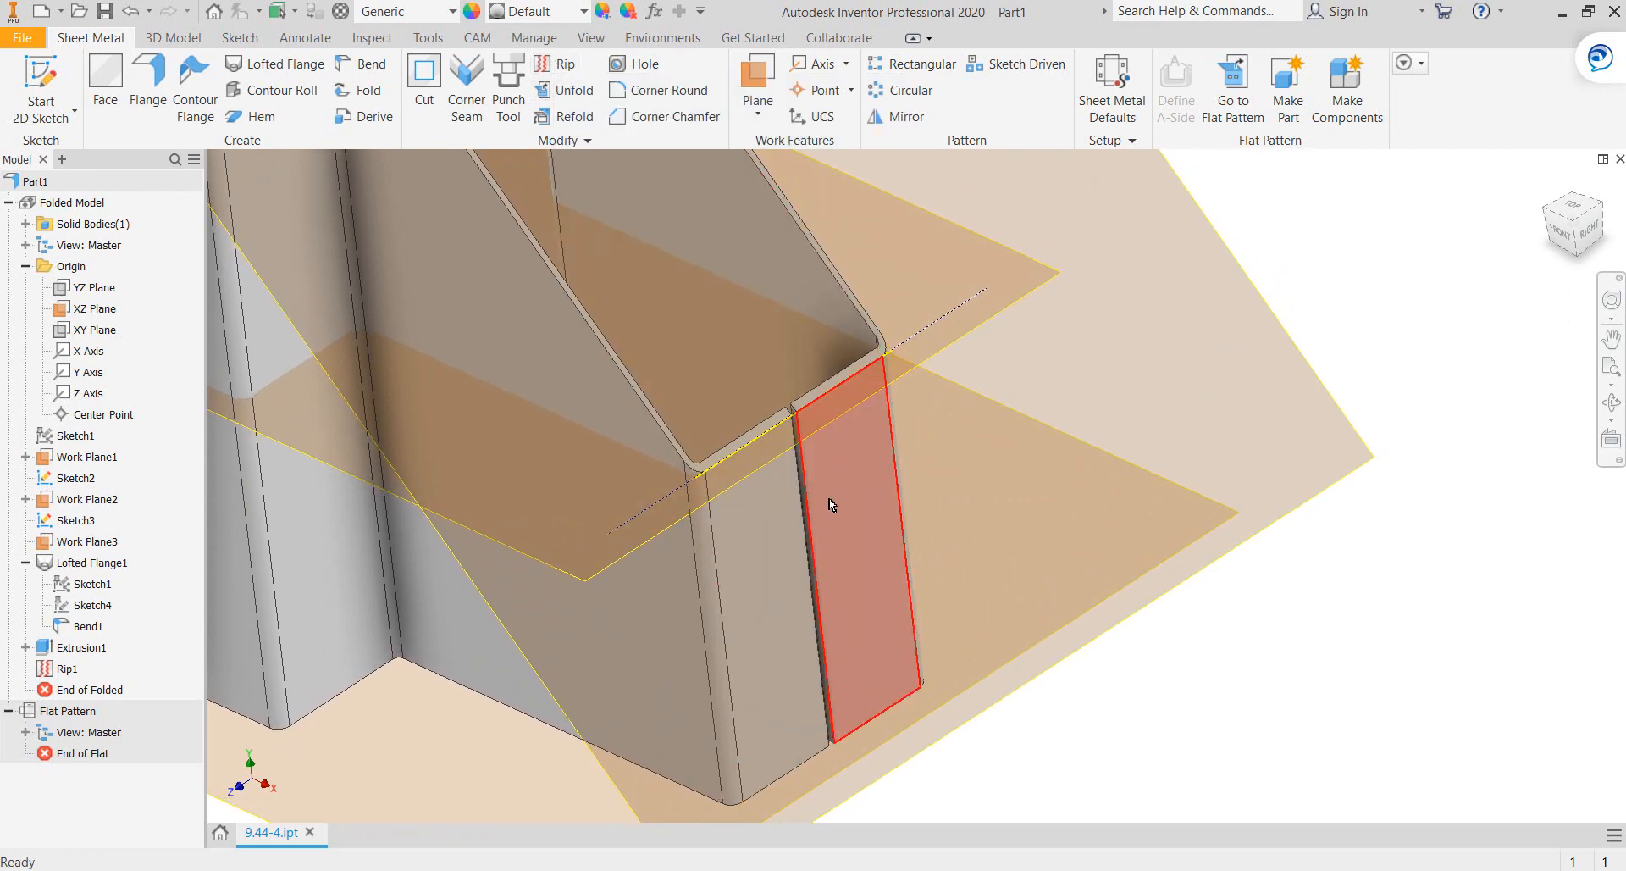
Inspect the rip gap on the short end wall and review Rip1's type, face, point and gap settings without changing them
{"action": "mouse_move", "coordinate": [832, 507]}
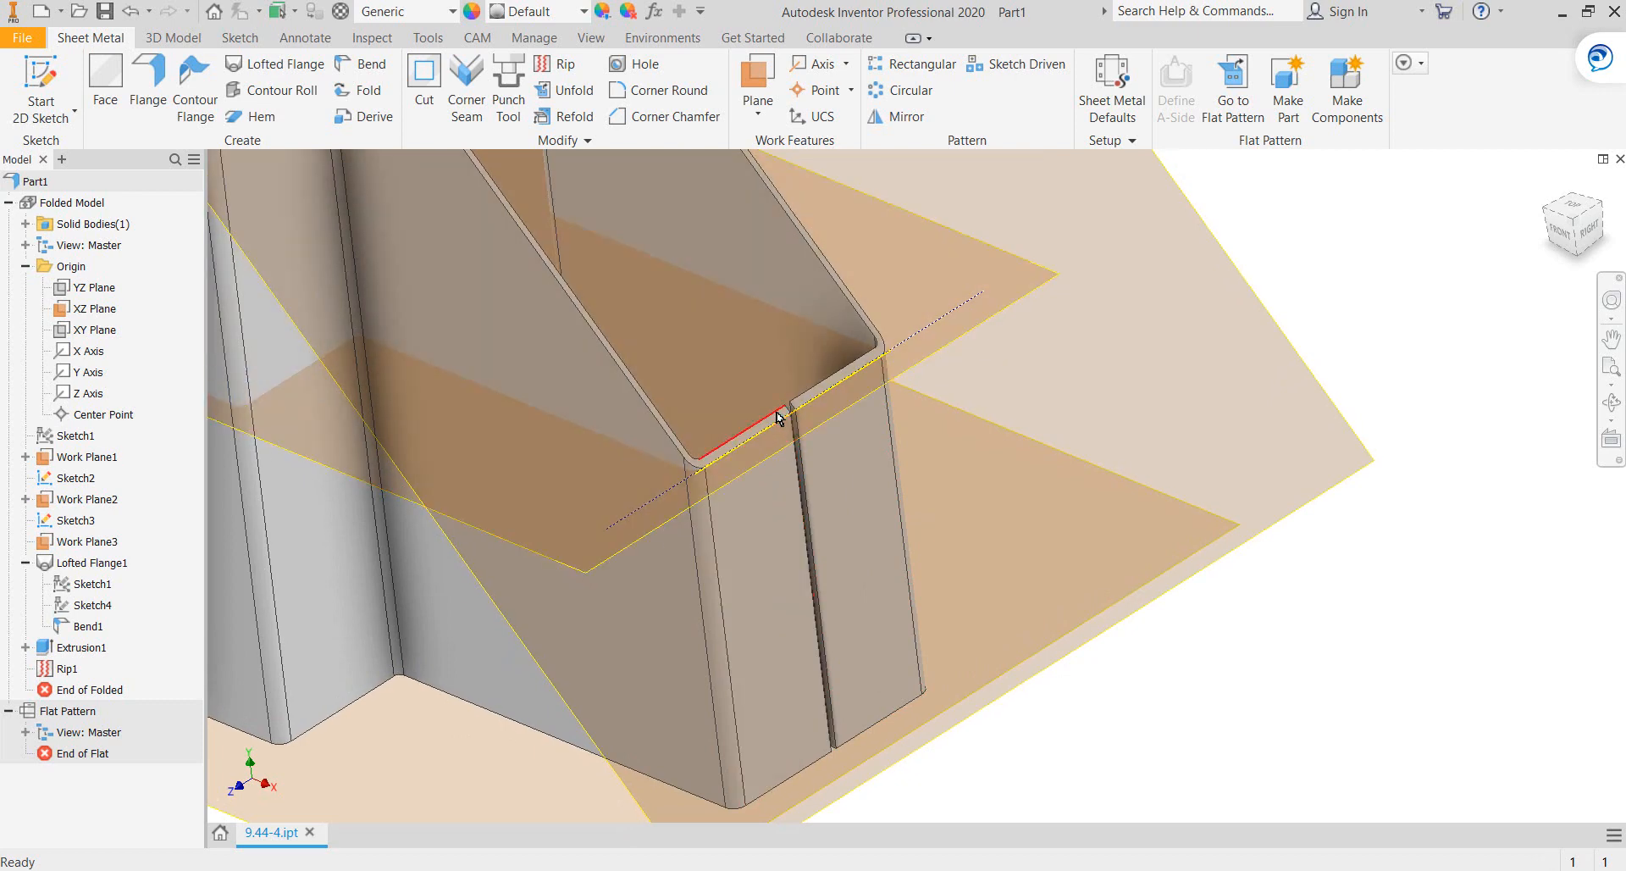
{"action": "scroll", "coordinate": [792, 419], "scroll_direction": "up", "scroll_amount": 3}
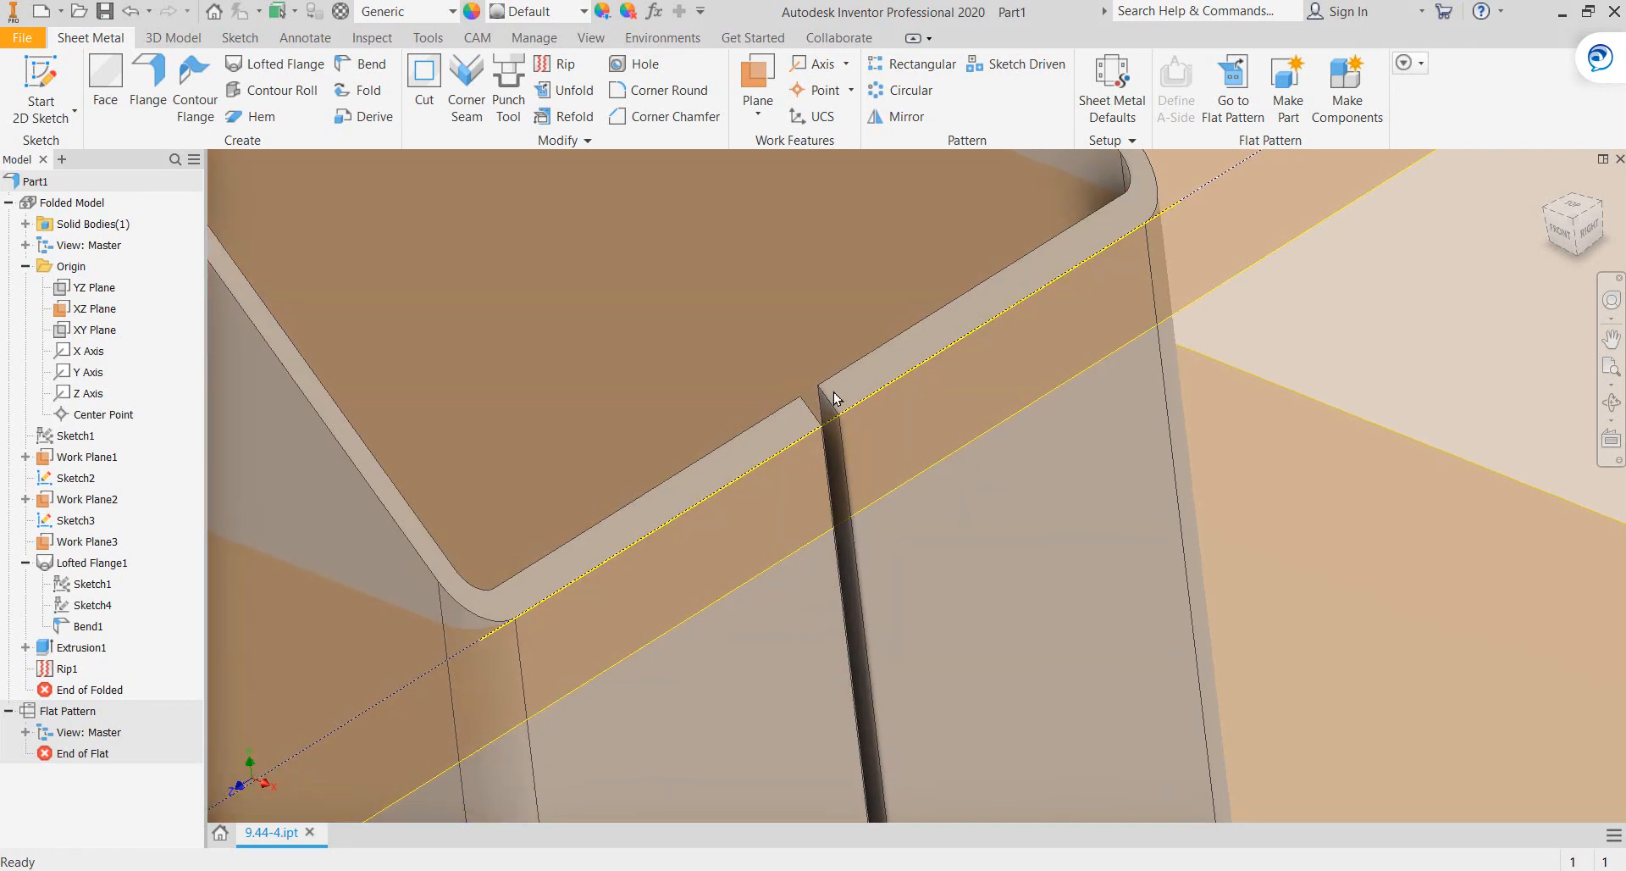
{"action": "middle_click_drag", "start_coordinate": [834, 398], "coordinate": [875, 369], "text": "shift"}
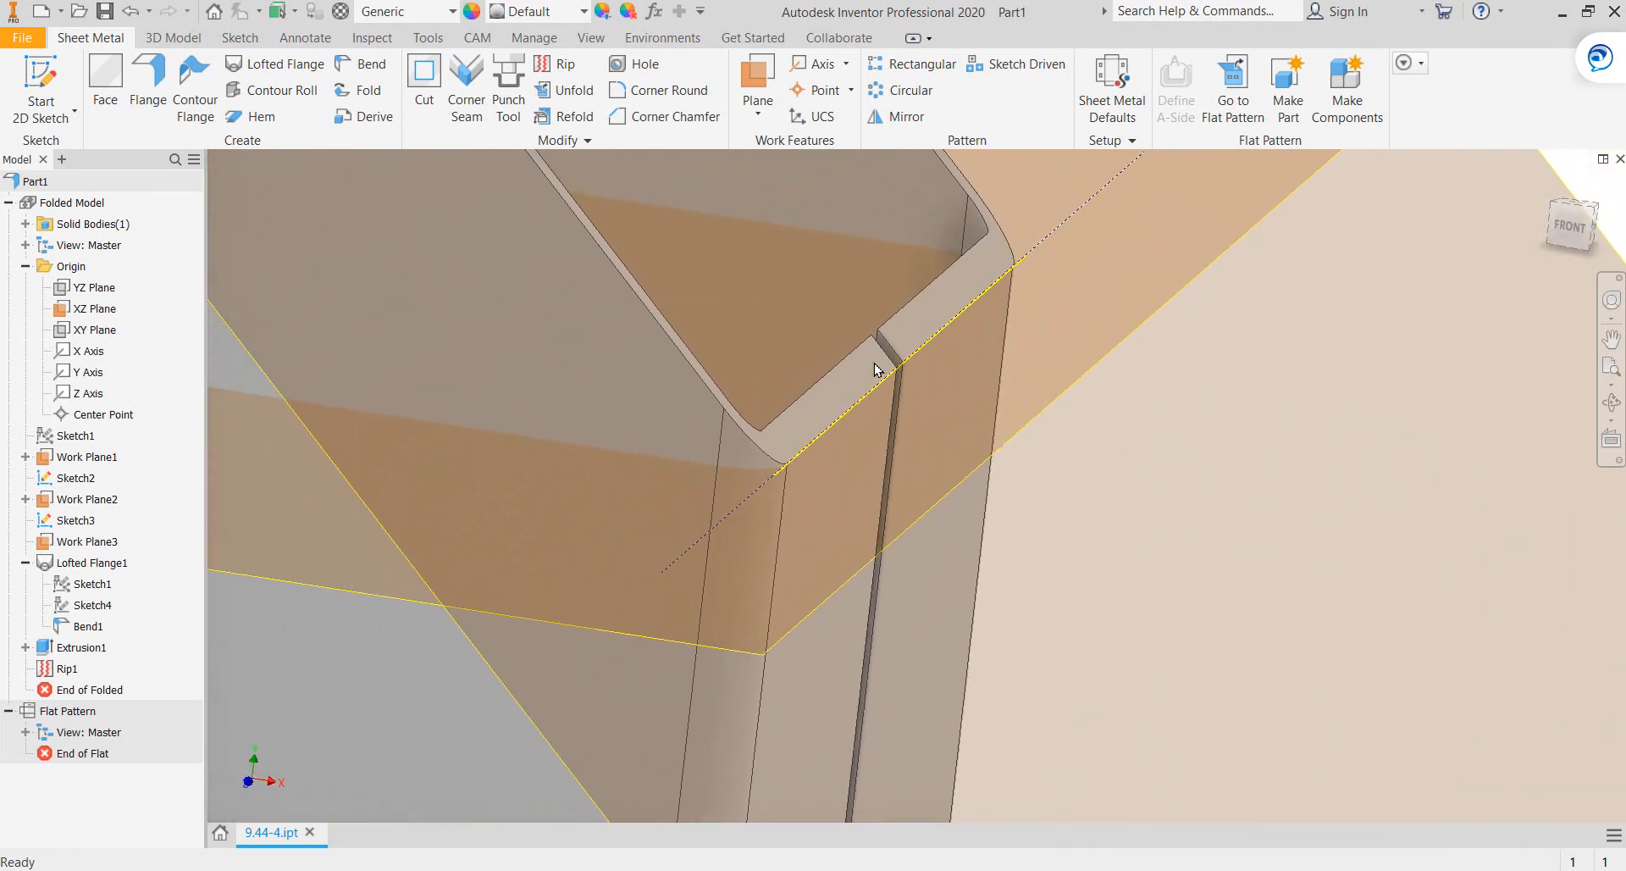
{"action": "right_click", "coordinate": [72, 675]}
{"action": "left_click", "coordinate": [108, 700]}
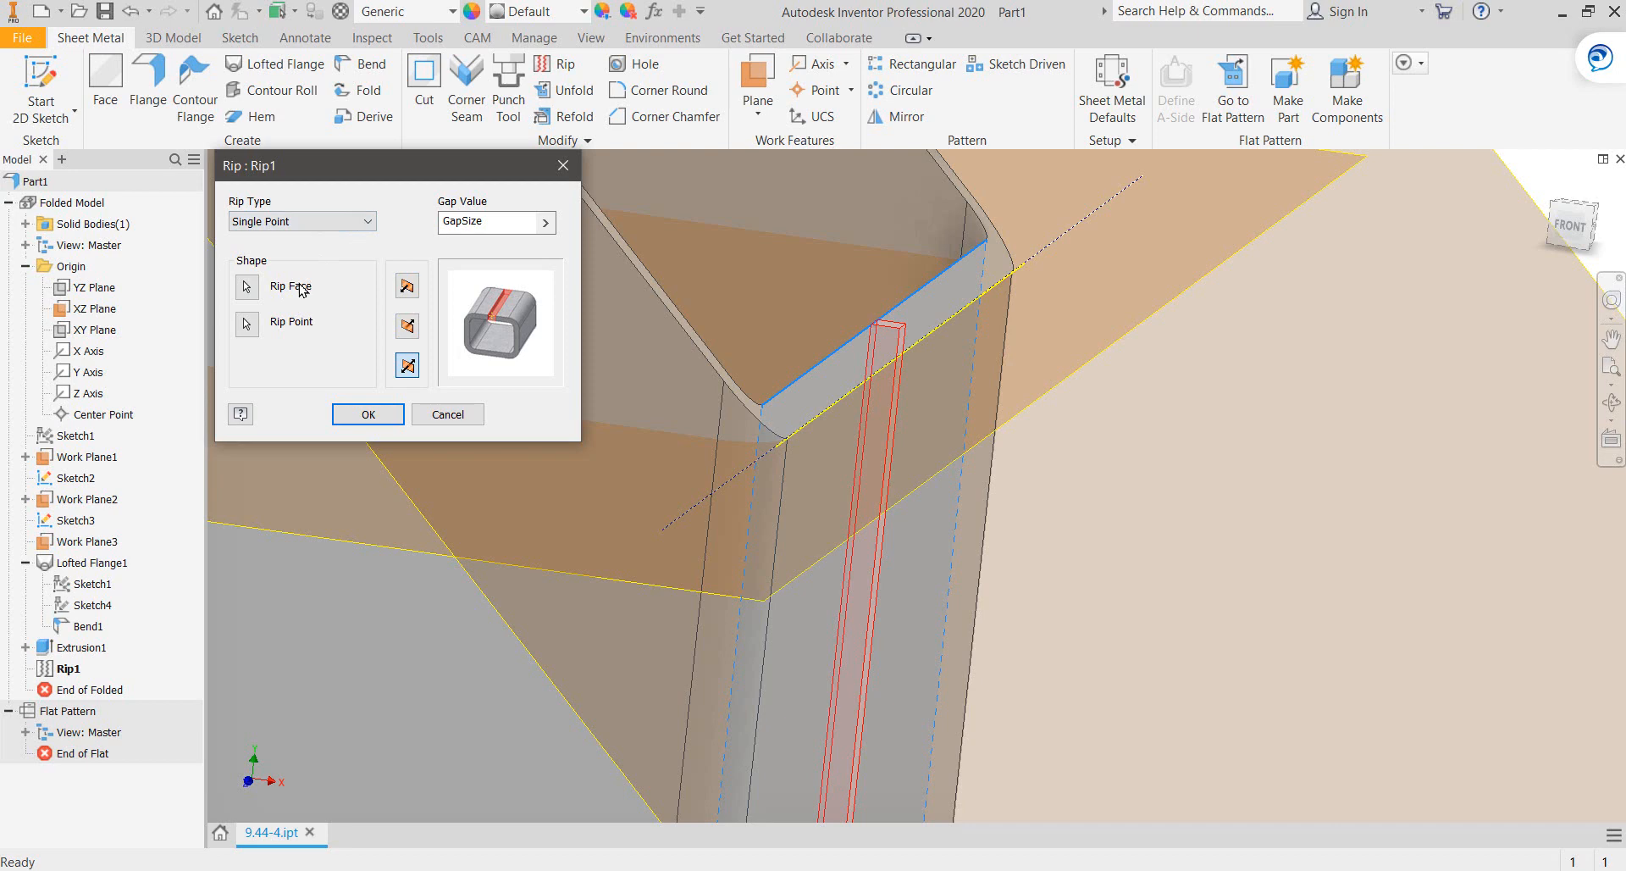
{"action": "middle_click_drag", "start_coordinate": [298, 283], "coordinate": [798, 270], "text": "shift"}
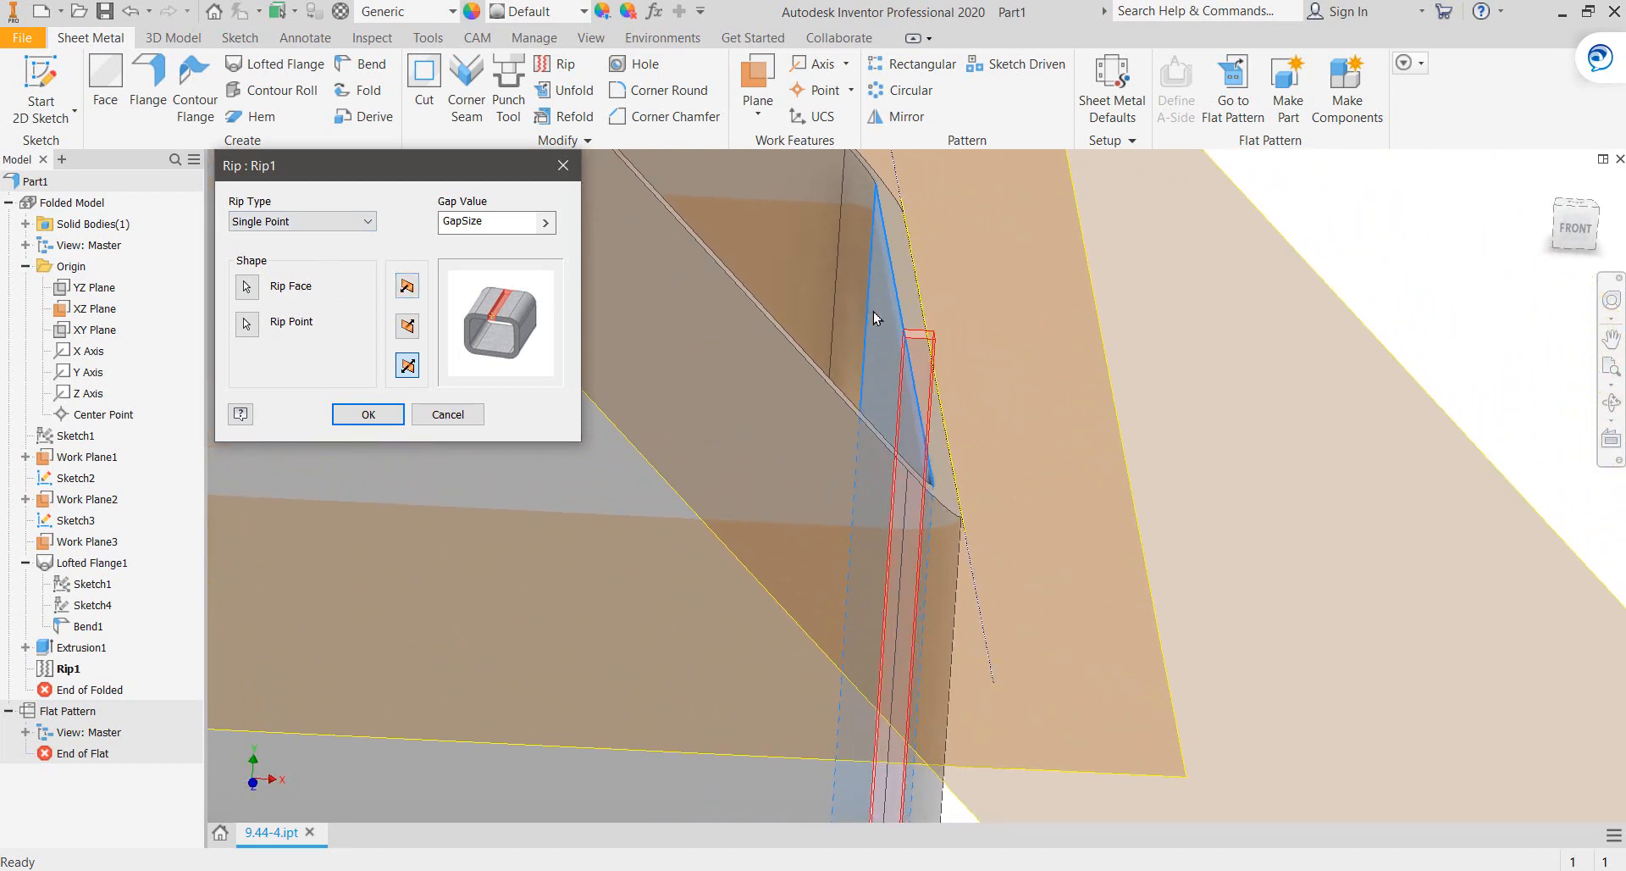
{"action": "middle_click_drag", "start_coordinate": [873, 312], "coordinate": [867, 322], "text": "shift"}
{"action": "scroll", "coordinate": [869, 322], "scroll_direction": "down", "scroll_amount": 7}
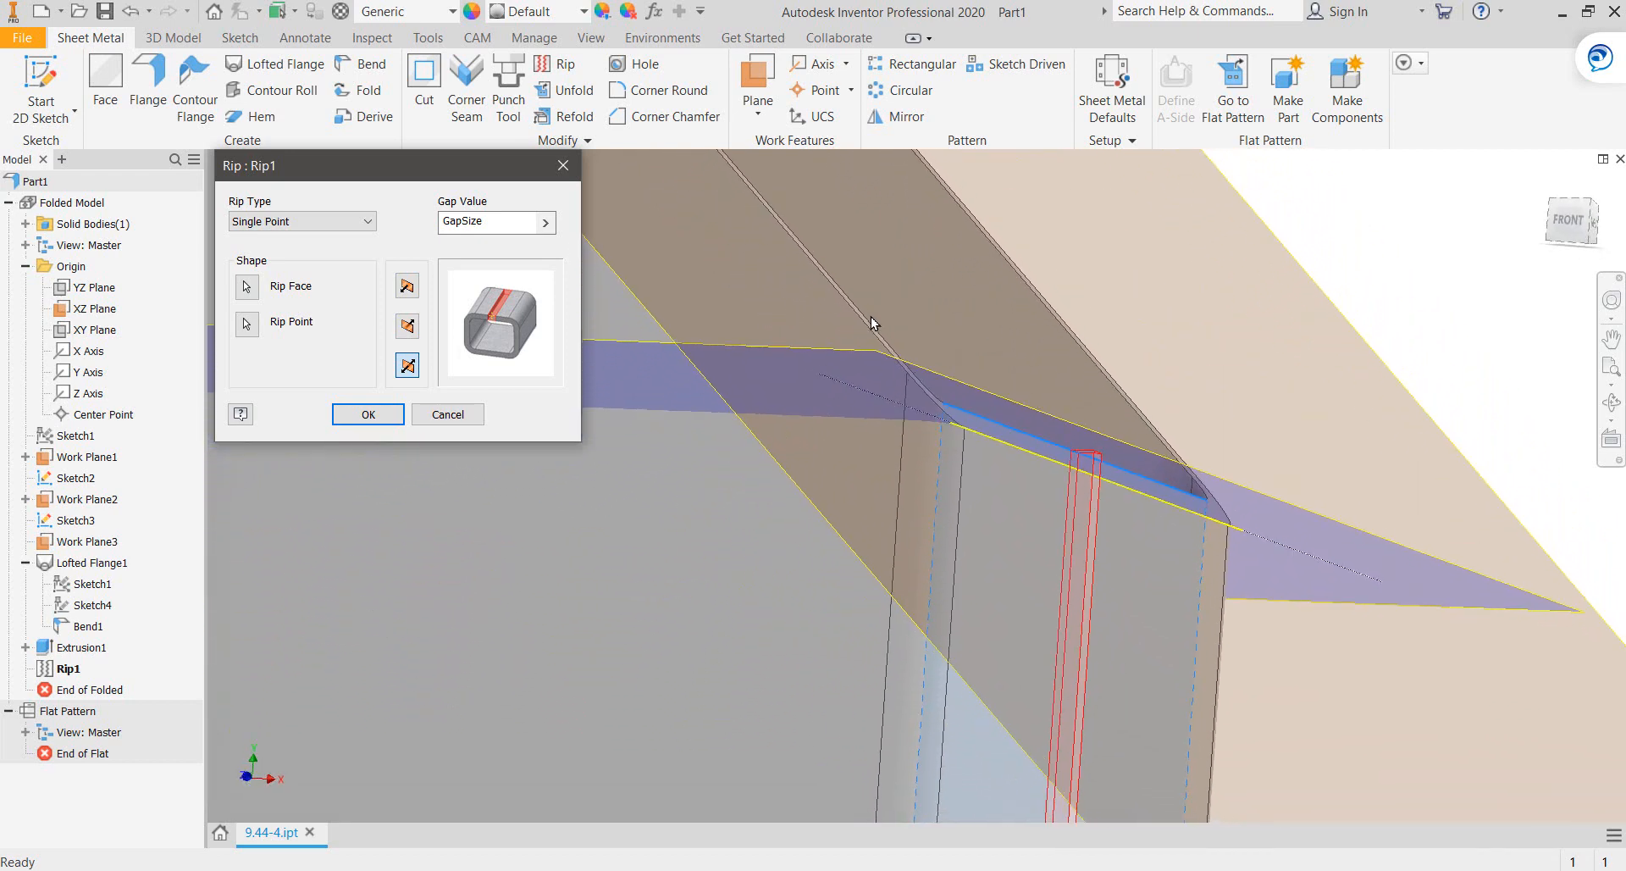
{"action": "scroll", "coordinate": [830, 415], "scroll_direction": "down", "scroll_amount": 4}
{"action": "middle_click_drag", "start_coordinate": [830, 415], "coordinate": [823, 412], "text": "shift"}
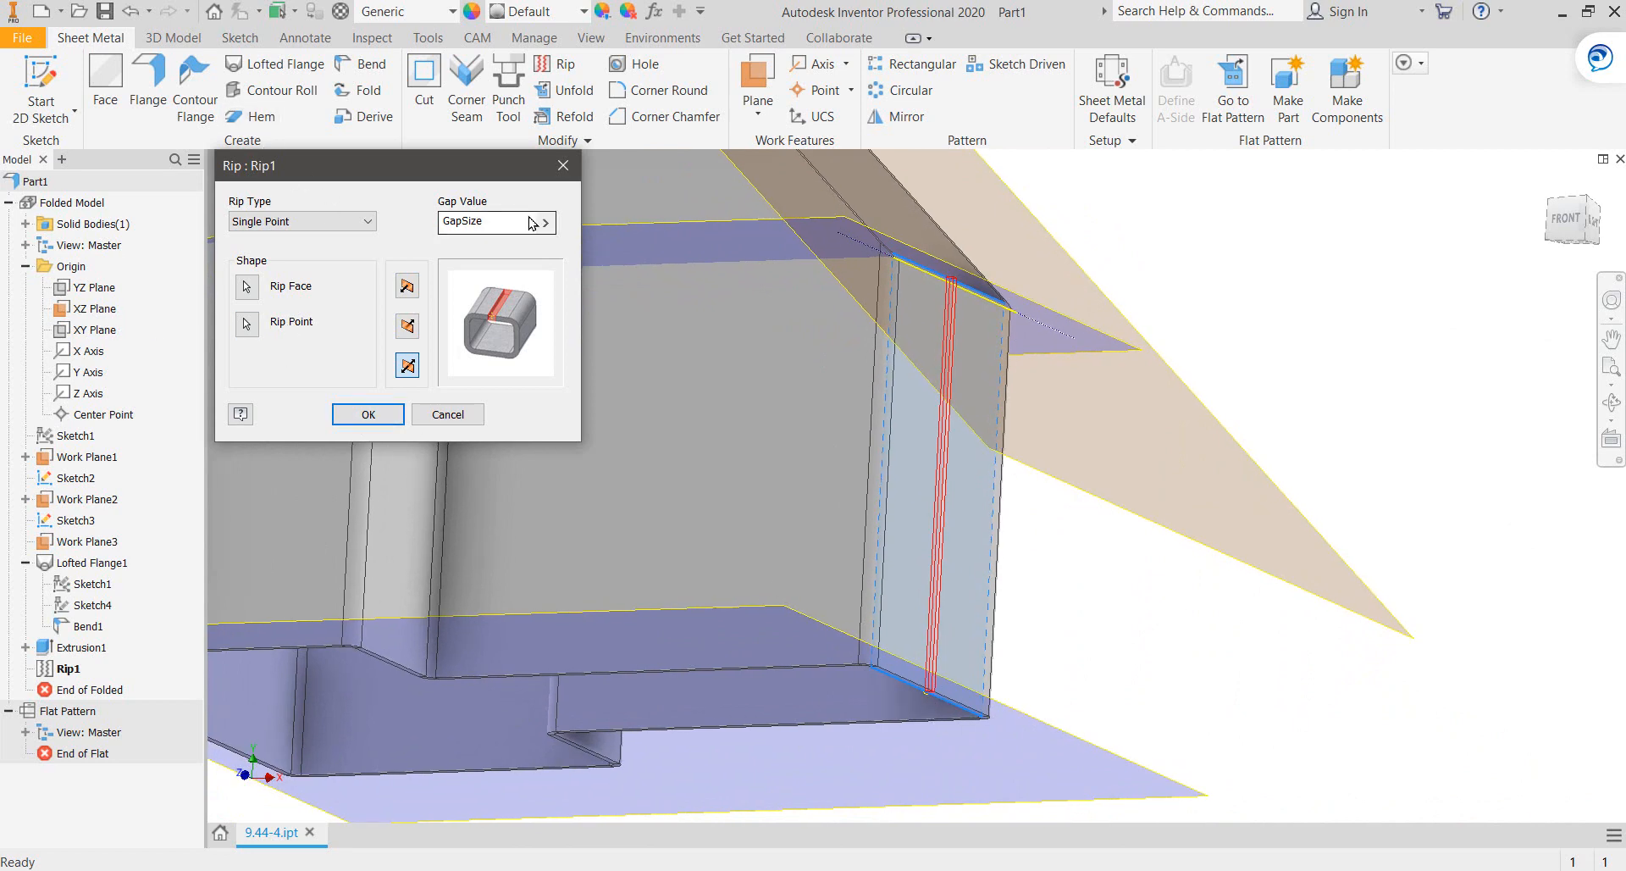
{"action": "left_click", "coordinate": [448, 414]}
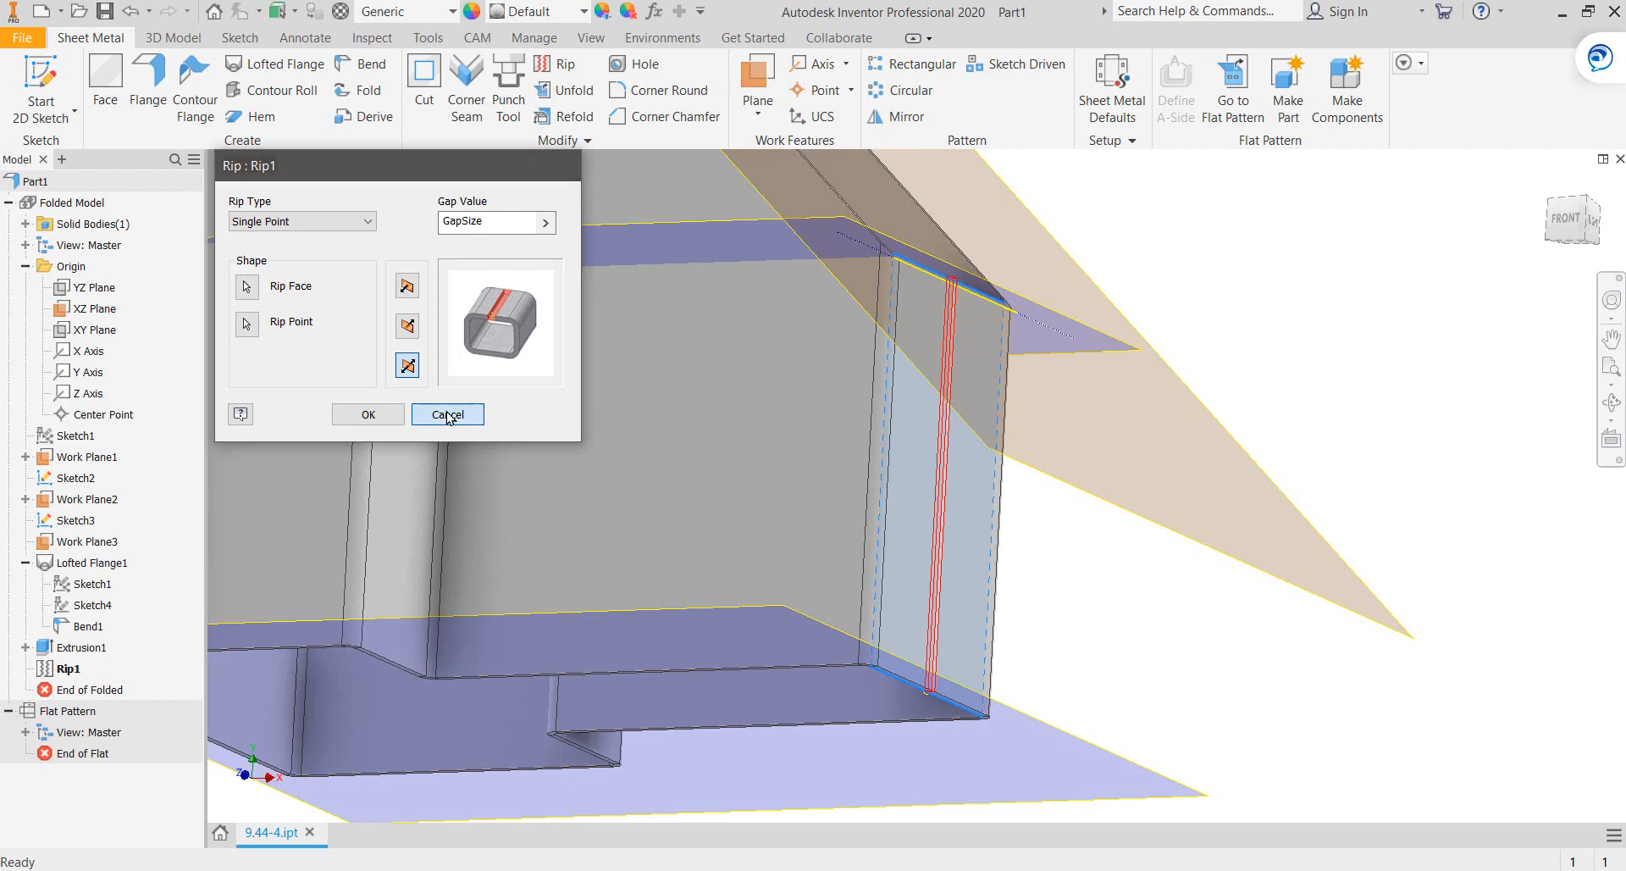
Show the whole duct, open its flat pattern and examine the bend lines and the stepped edge up close
{"action": "middle_click_drag", "start_coordinate": [1249, 347], "coordinate": [949, 425], "text": "shift"}
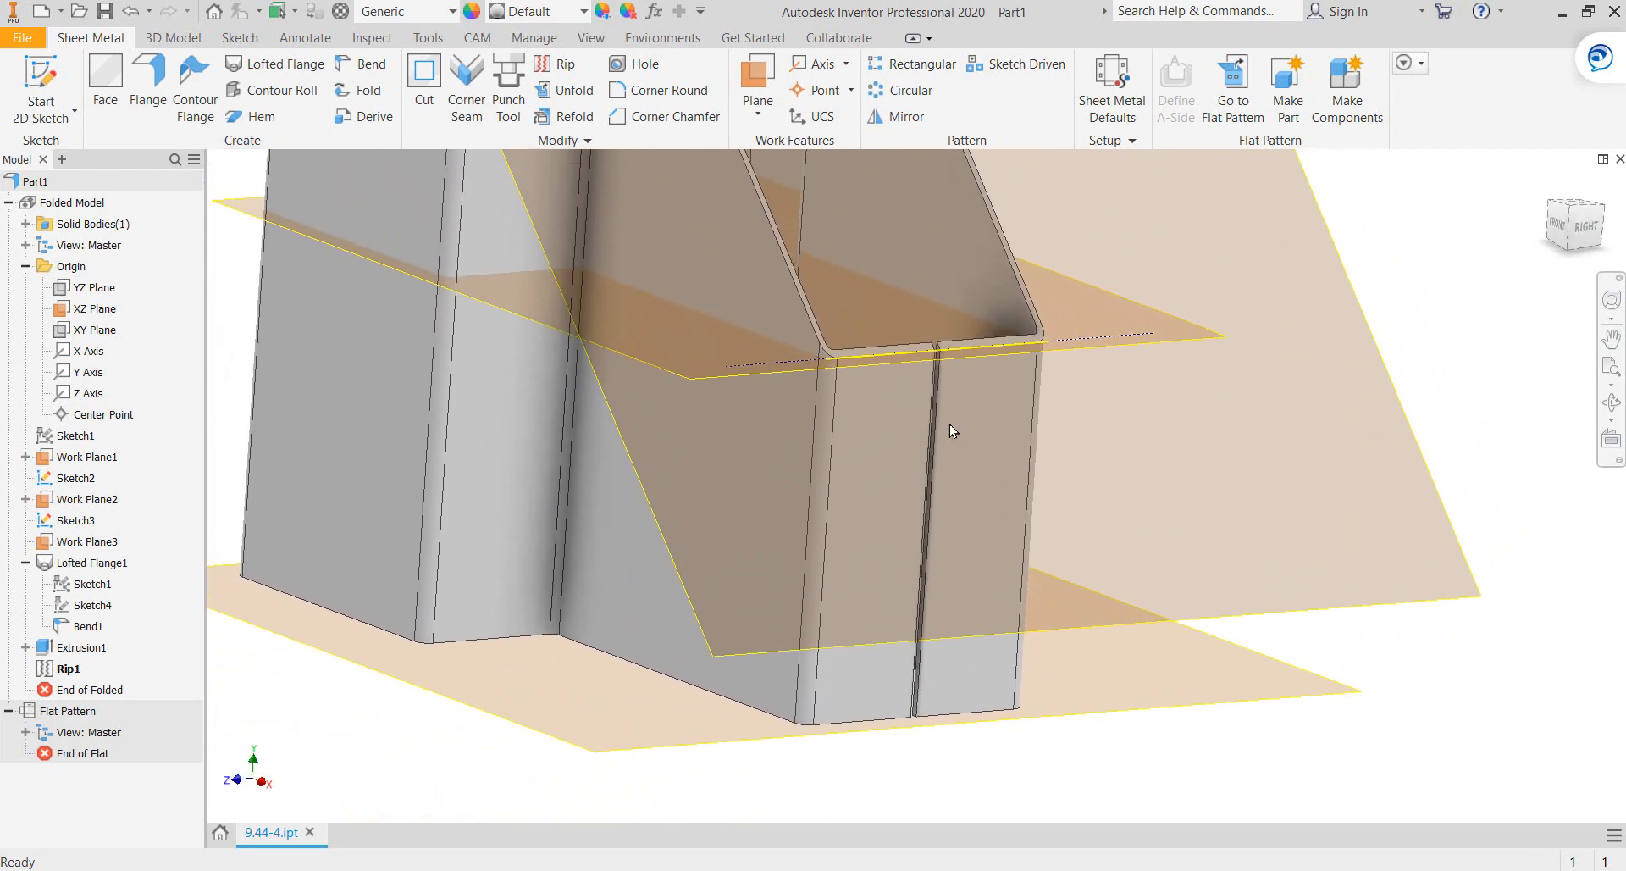
{"action": "scroll", "coordinate": [949, 424], "scroll_direction": "down", "scroll_amount": 5}
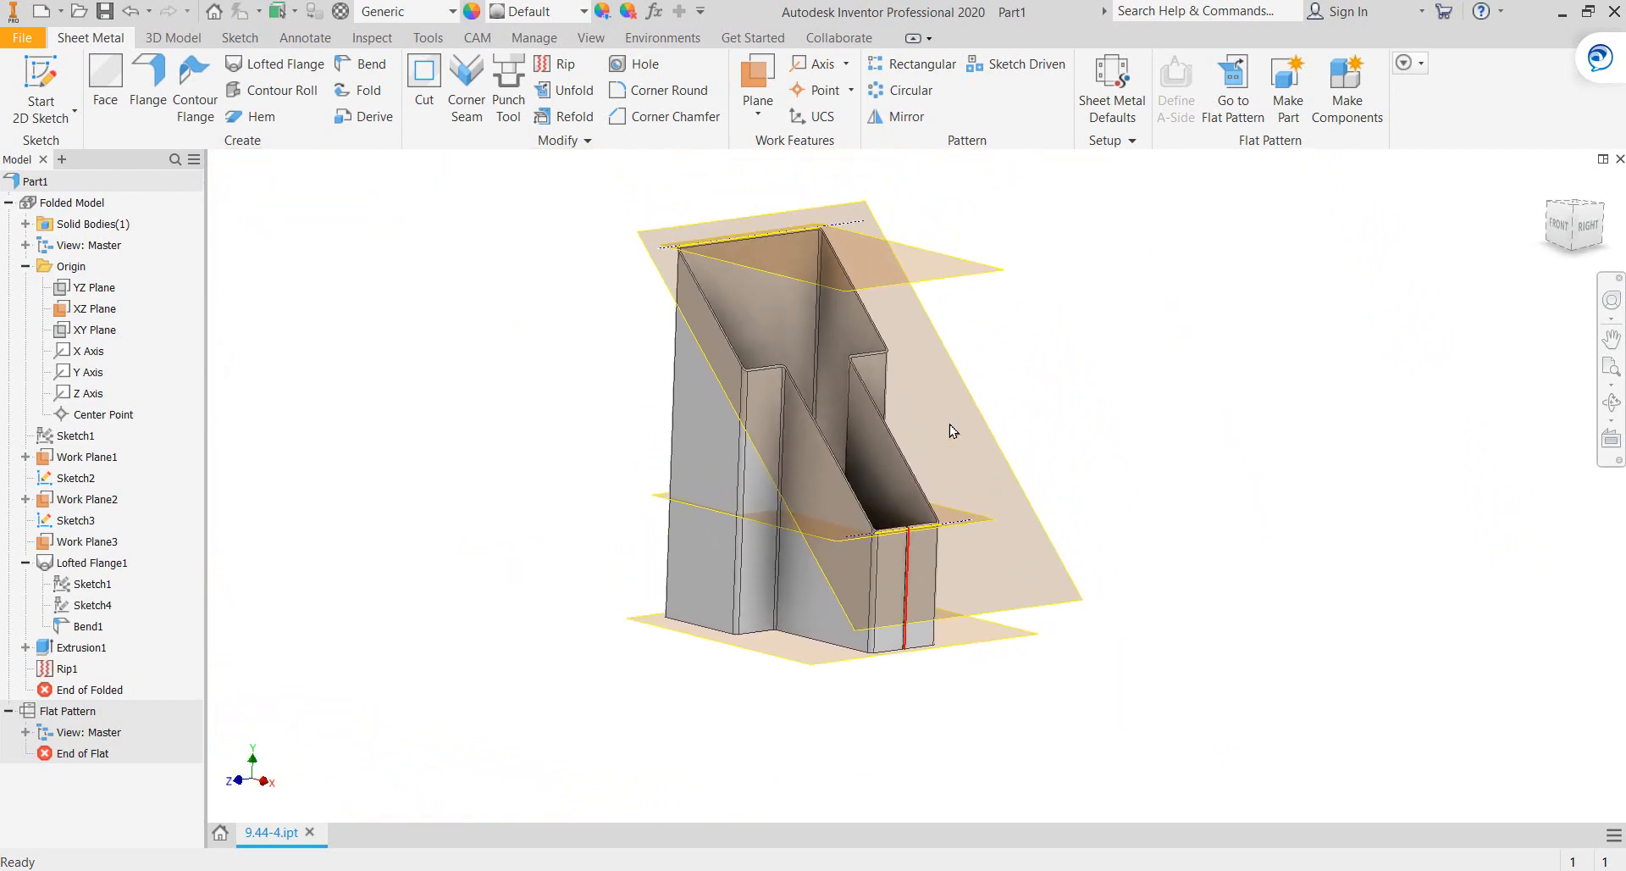
{"action": "scroll", "coordinate": [949, 425], "scroll_direction": "up", "scroll_amount": 2}
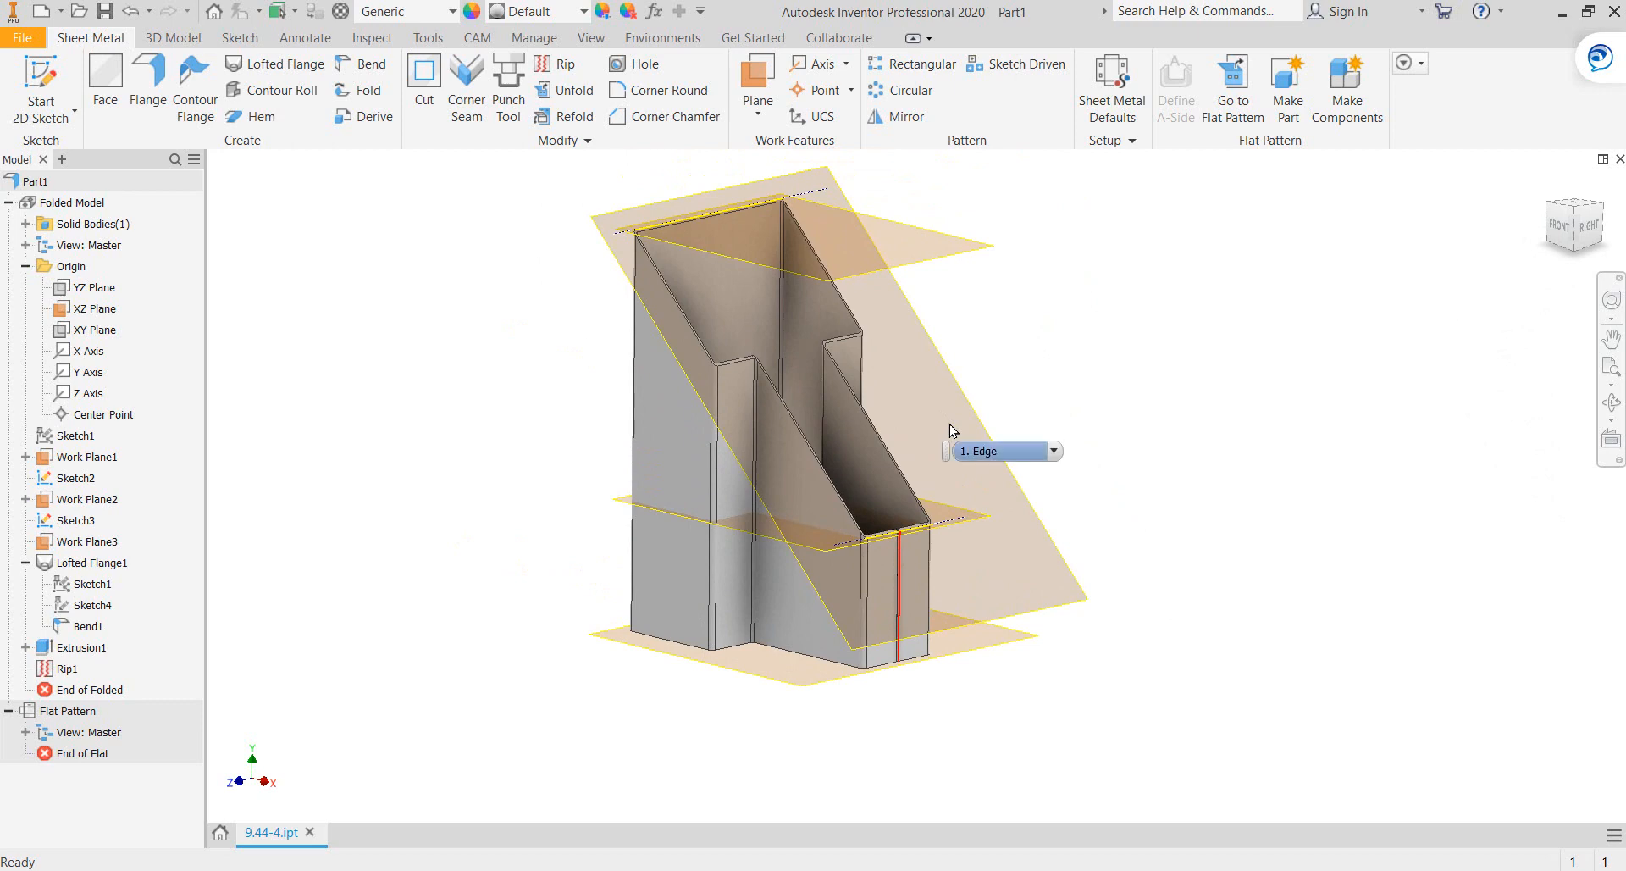
{"action": "left_click", "coordinate": [1235, 86]}
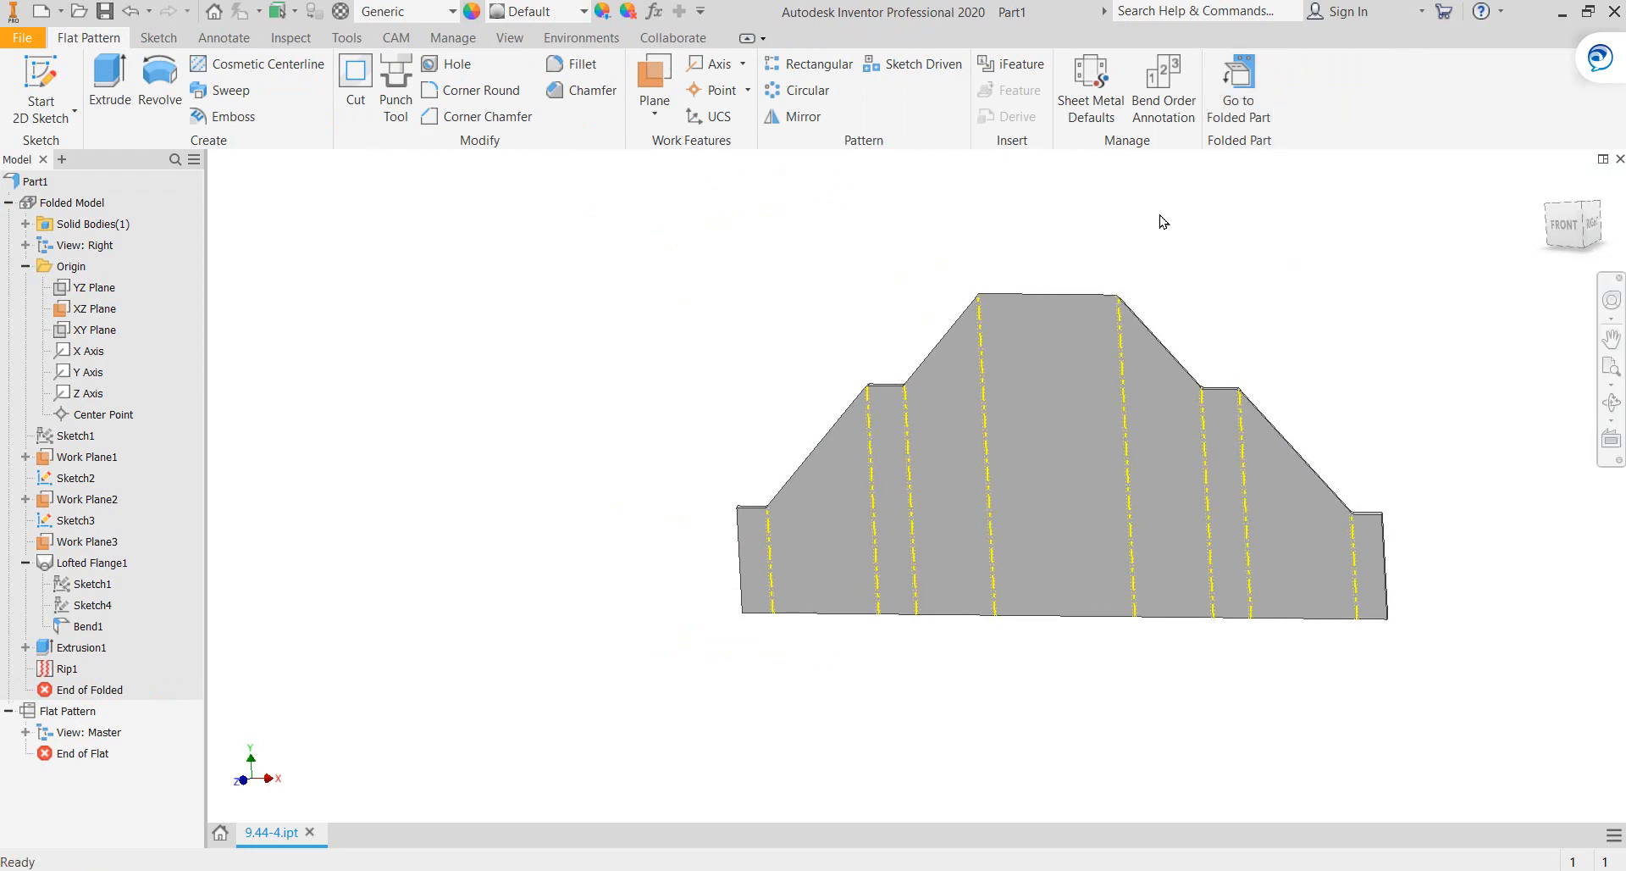
{"action": "scroll", "coordinate": [1161, 222], "scroll_direction": "down", "scroll_amount": 6}
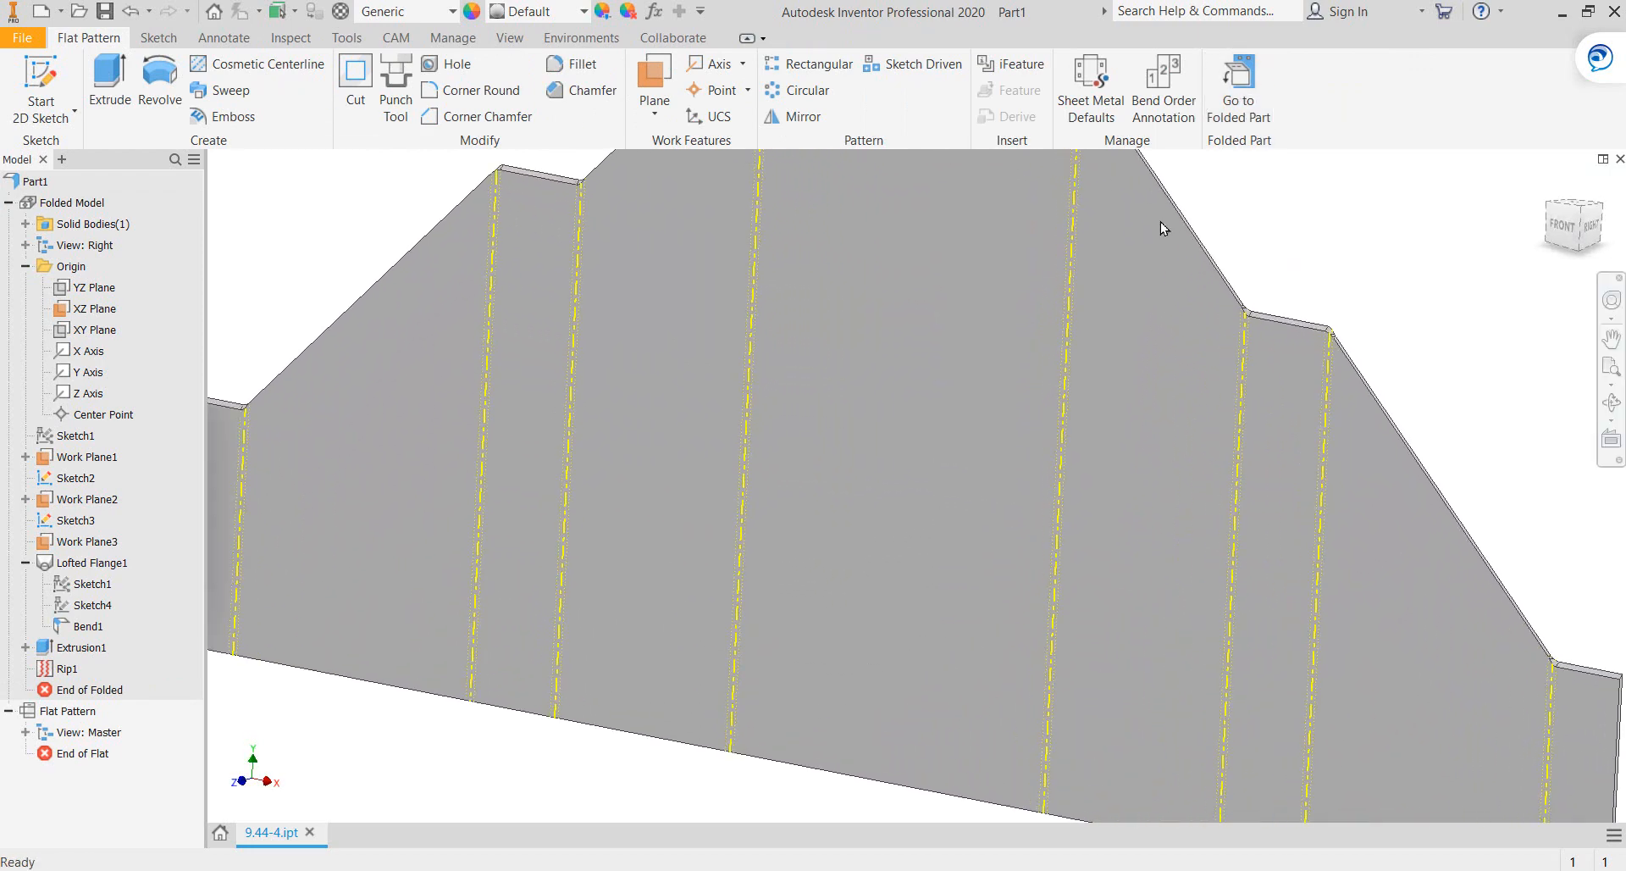
{"action": "scroll", "coordinate": [1241, 343], "scroll_direction": "down", "scroll_amount": 3}
{"action": "scroll", "coordinate": [1242, 339], "scroll_direction": "down", "scroll_amount": 3}
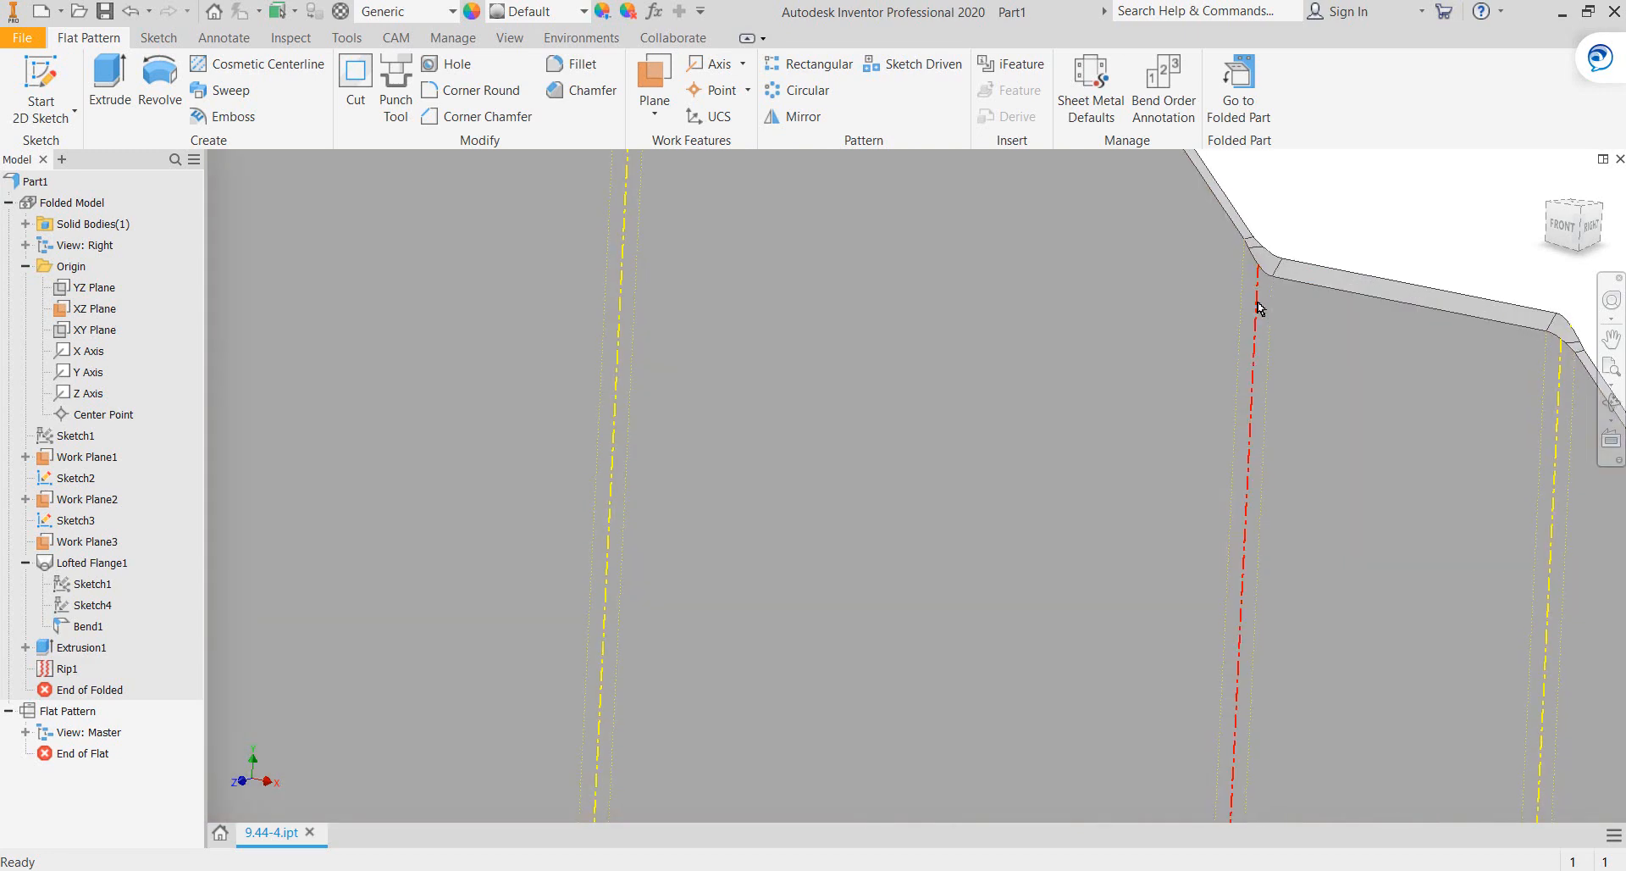
{"action": "scroll", "coordinate": [1253, 298], "scroll_direction": "up", "scroll_amount": 4}
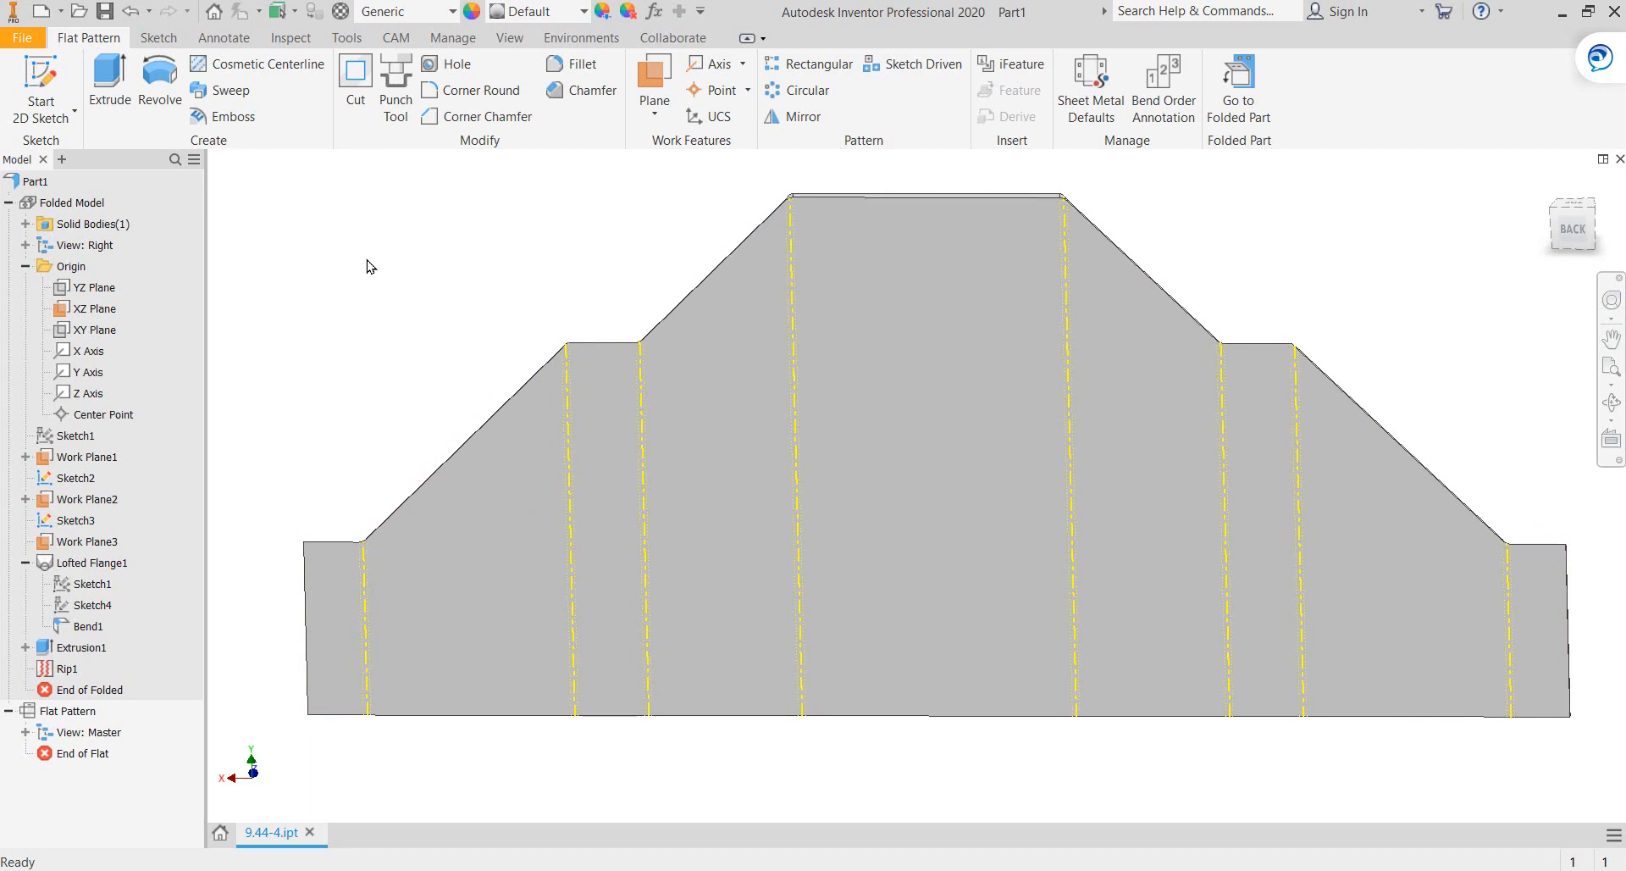
Examine the back of the flat pattern at an angle and return to the folded part
{"action": "mouse_move", "coordinate": [411, 248]}
{"action": "middle_mouse_down", "text": "shift"}
{"action": "mouse_move", "coordinate": [364, 296]}
{"action": "mouse_move", "coordinate": [474, 347]}
{"action": "middle_mouse_up", "text": "shift"}
{"action": "mouse_move", "coordinate": [1274, 195]}
{"action": "middle_mouse_down", "text": "shift"}
{"action": "mouse_move", "coordinate": [1355, 205]}
{"action": "mouse_move", "coordinate": [1267, 210]}
{"action": "middle_mouse_up", "text": "shift"}
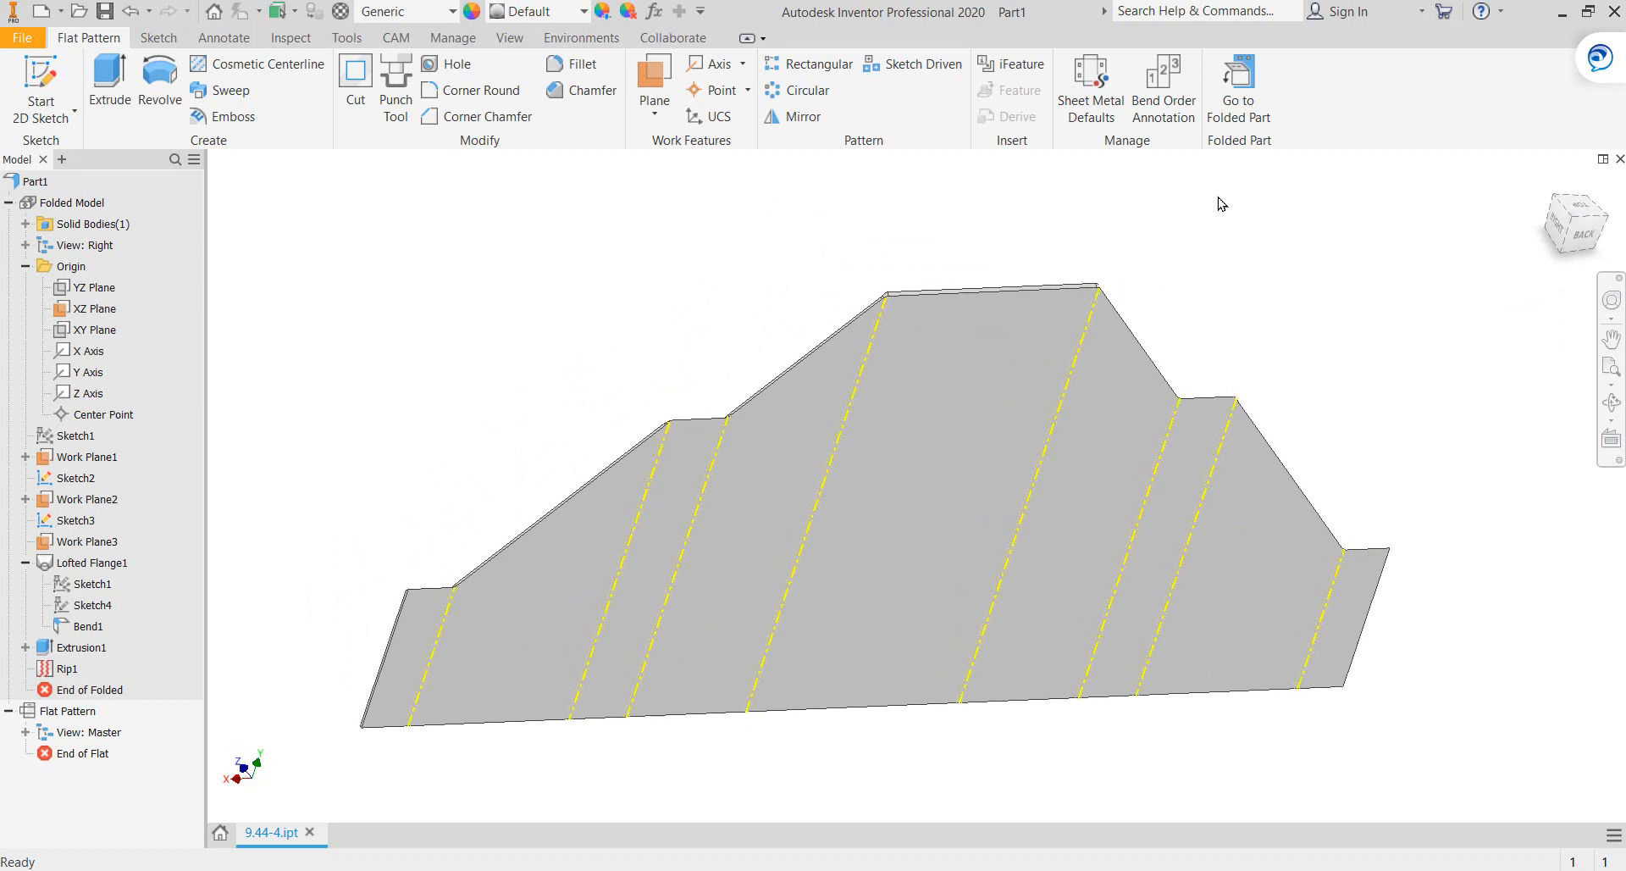
{"action": "left_click", "coordinate": [1239, 84]}
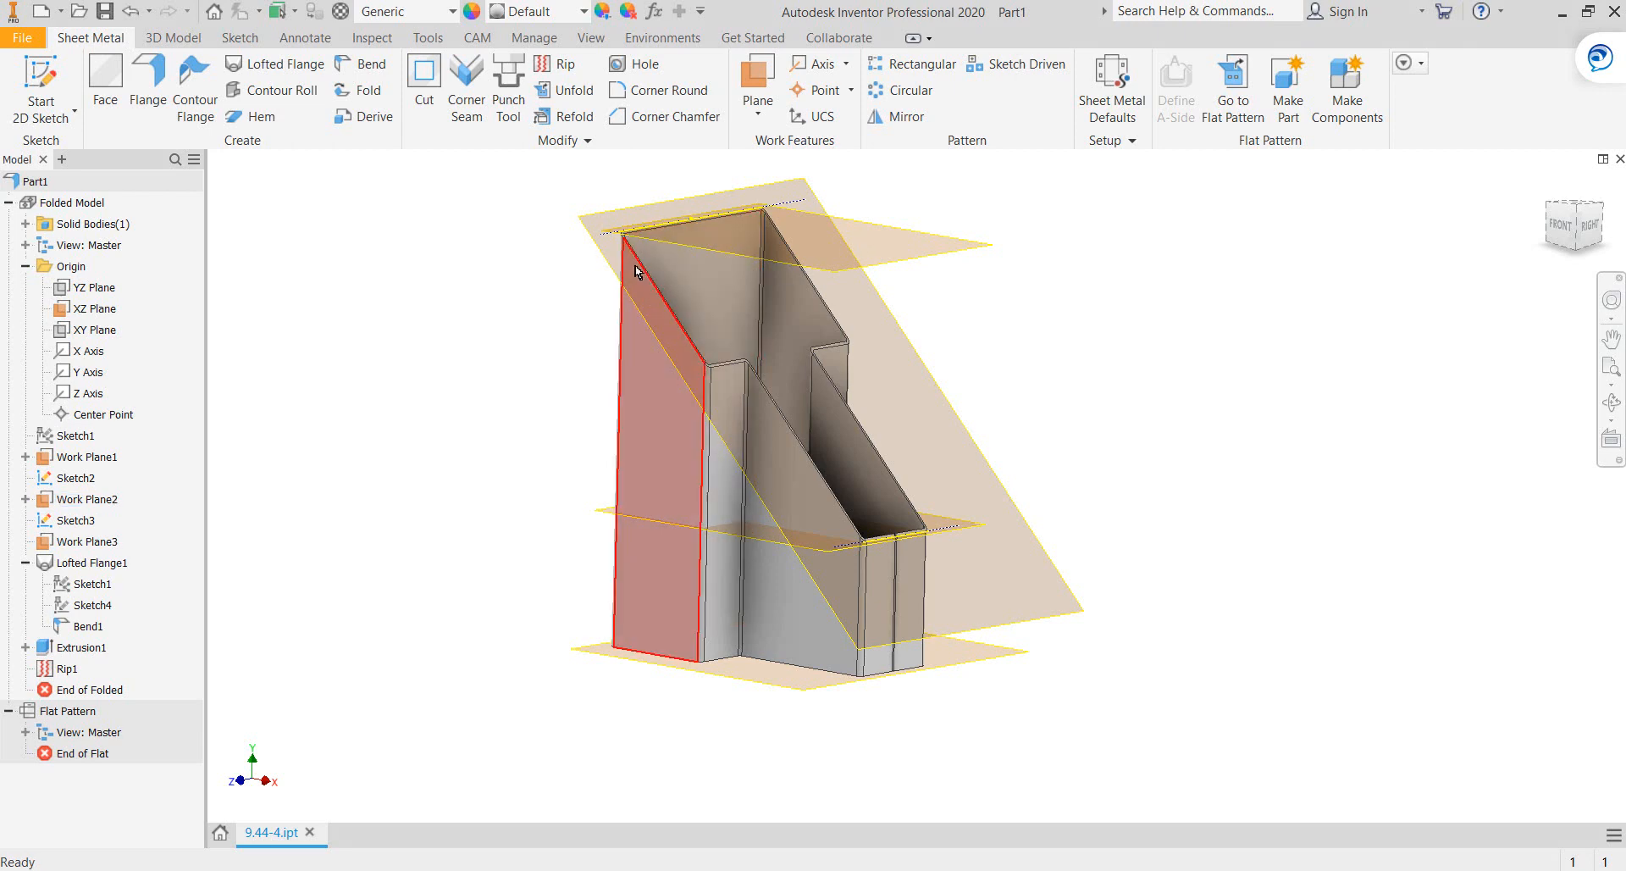
{"action": "mouse_move", "coordinate": [637, 271]}
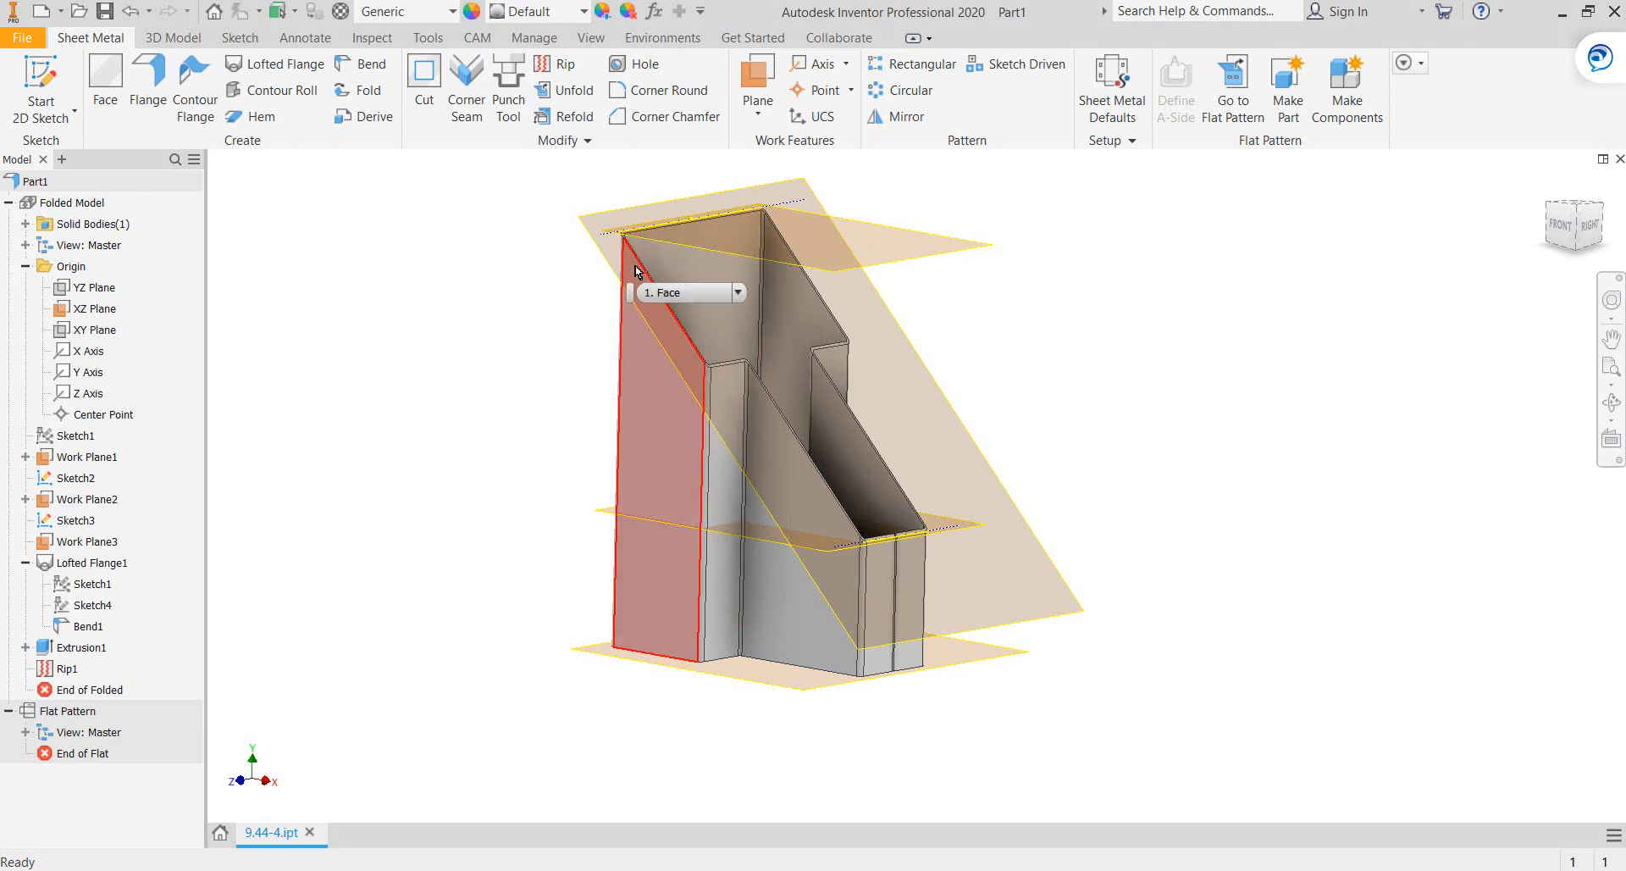